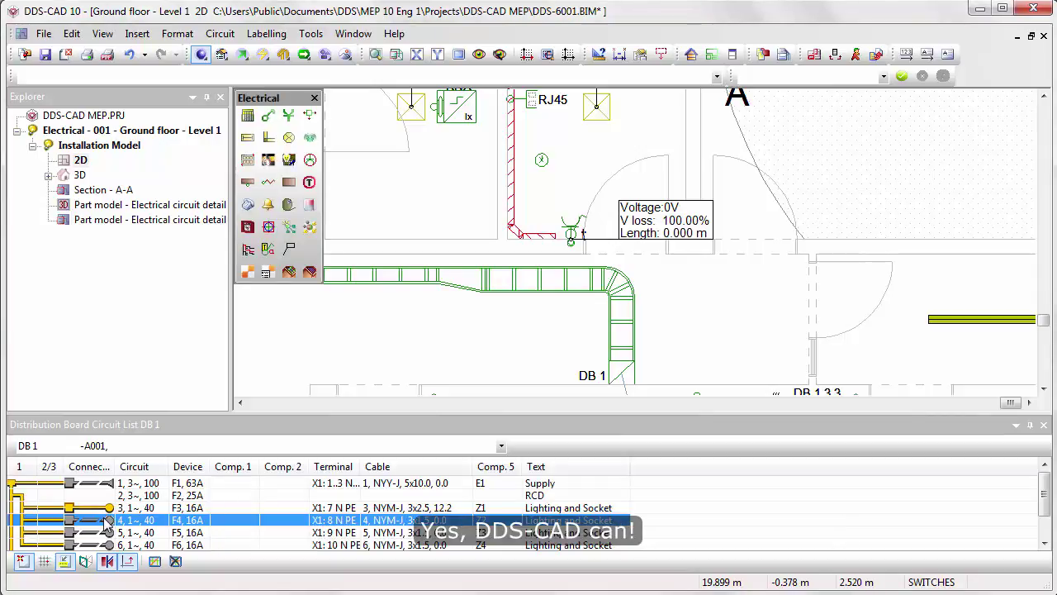
Step: Start drawing circuit 4's NYM 3x1.5 cable, hiding the cable dialog for future drawings
right_click(105, 519)
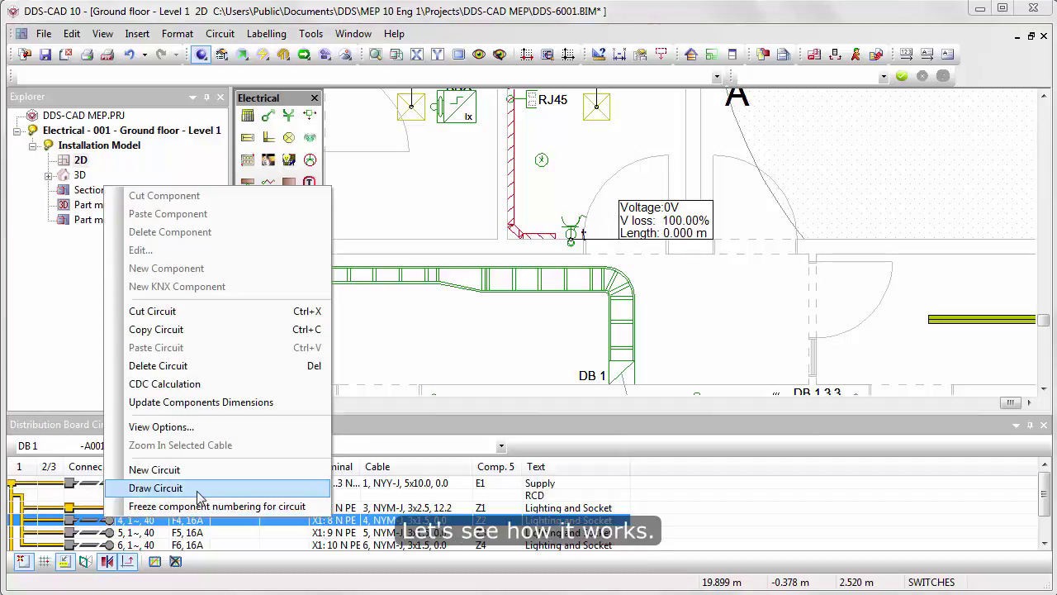
click(156, 488)
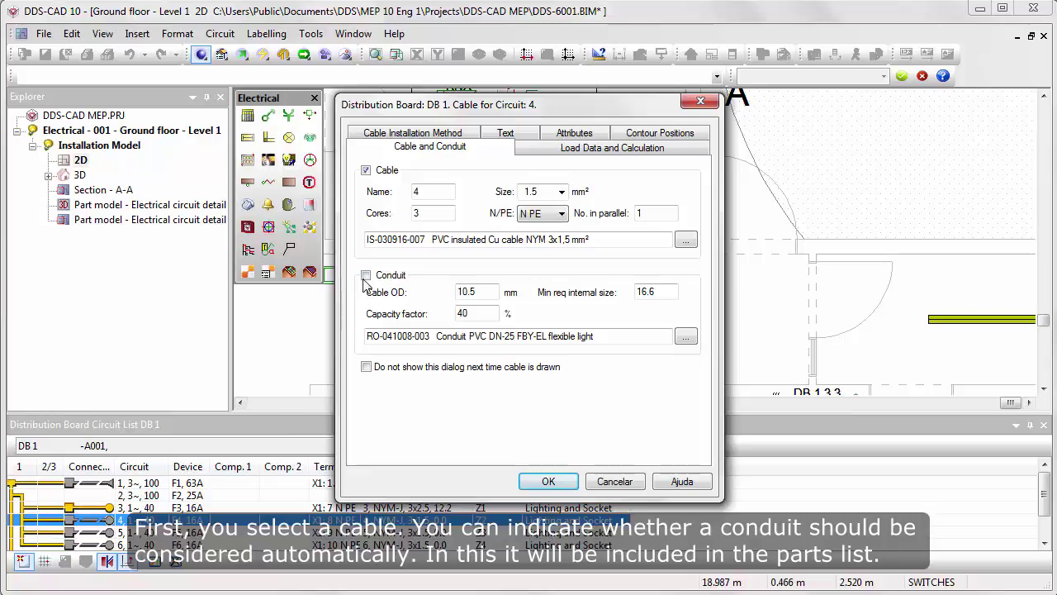
click(366, 367)
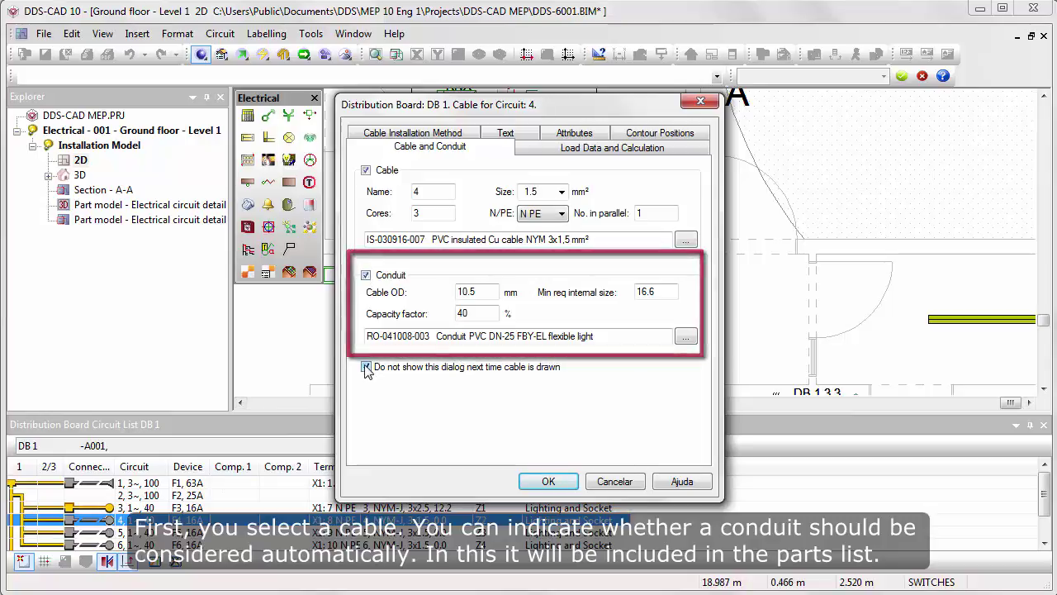
click(552, 481)
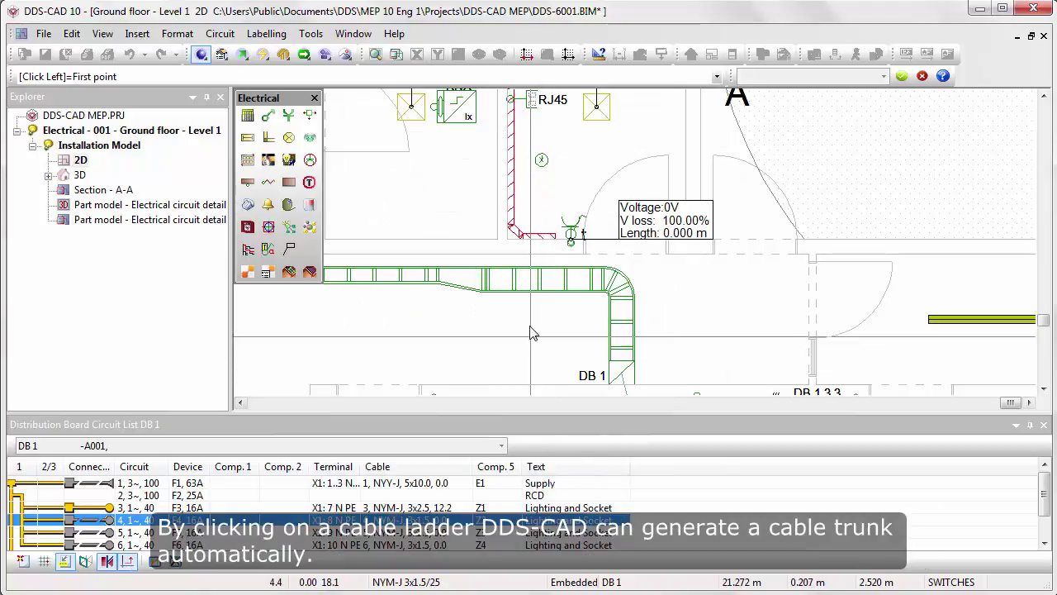
Step: Create a cable trunk on the cable ladder and run the cable from it to the junction box
click(529, 276)
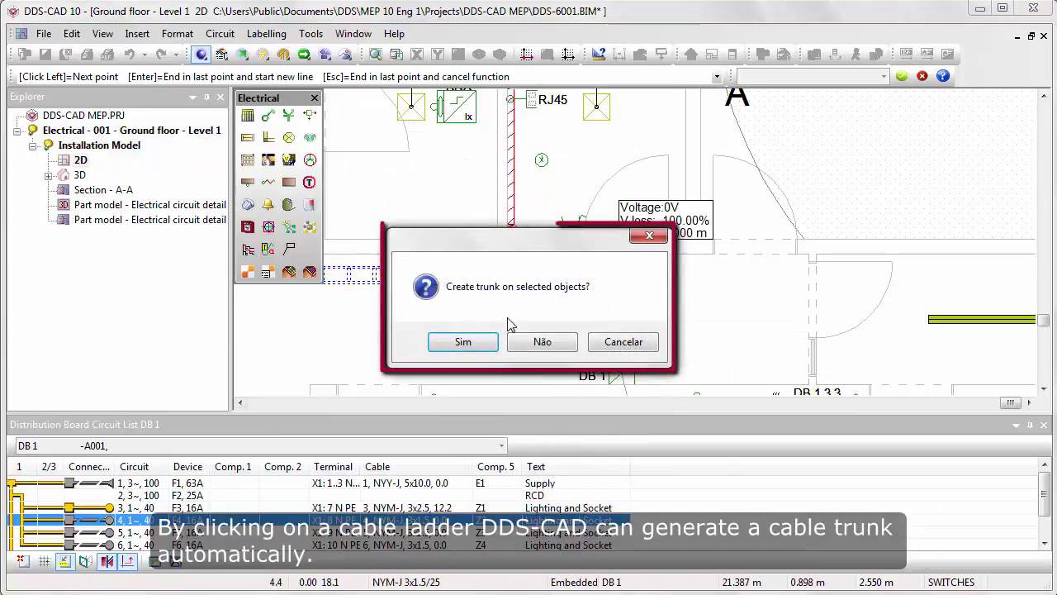
click(487, 345)
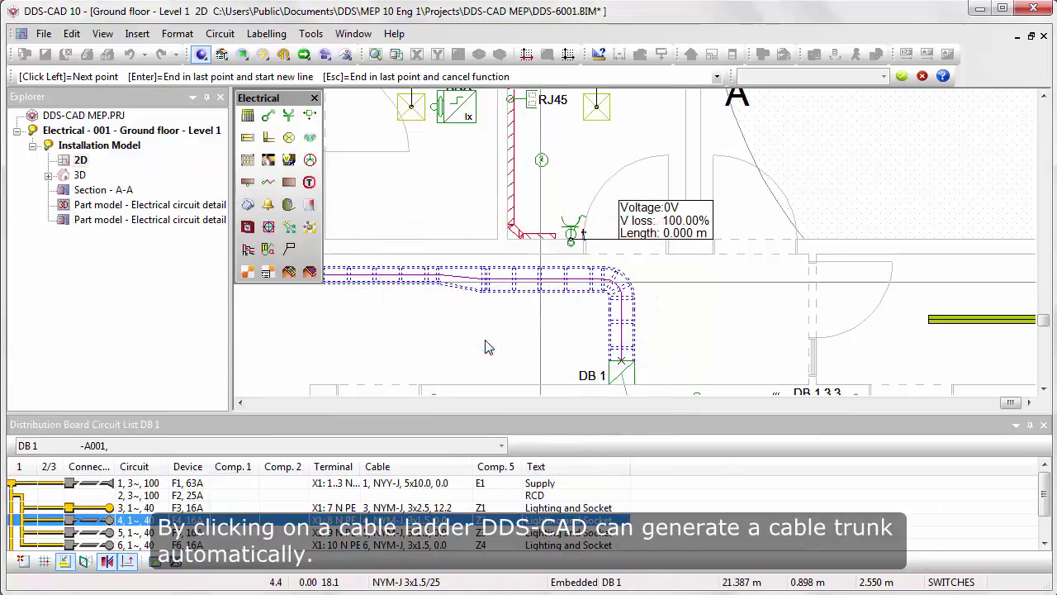
scroll(537, 196, up, 2)
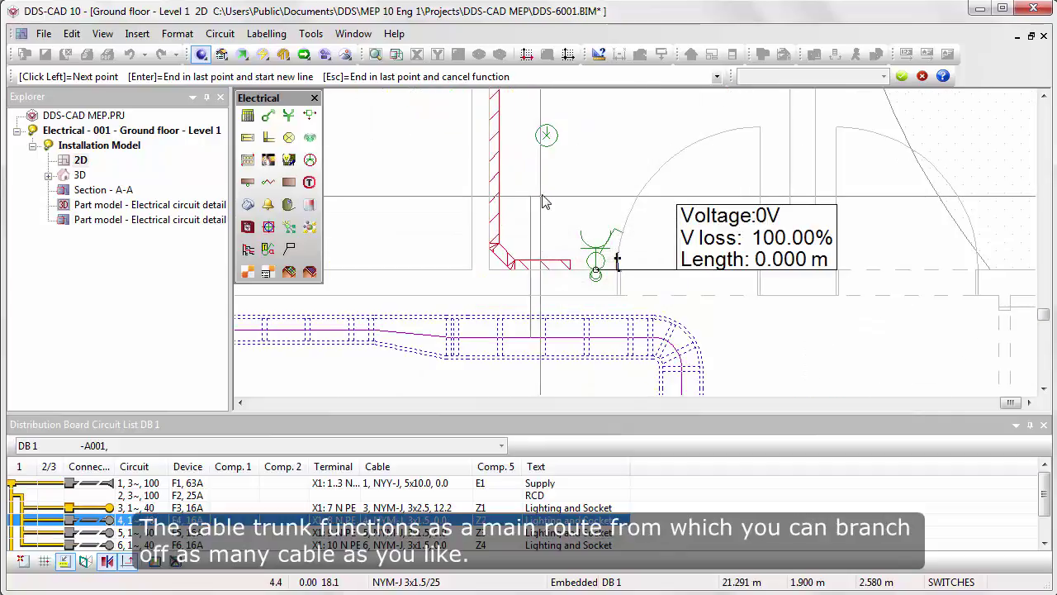
scroll(544, 201, up, 2)
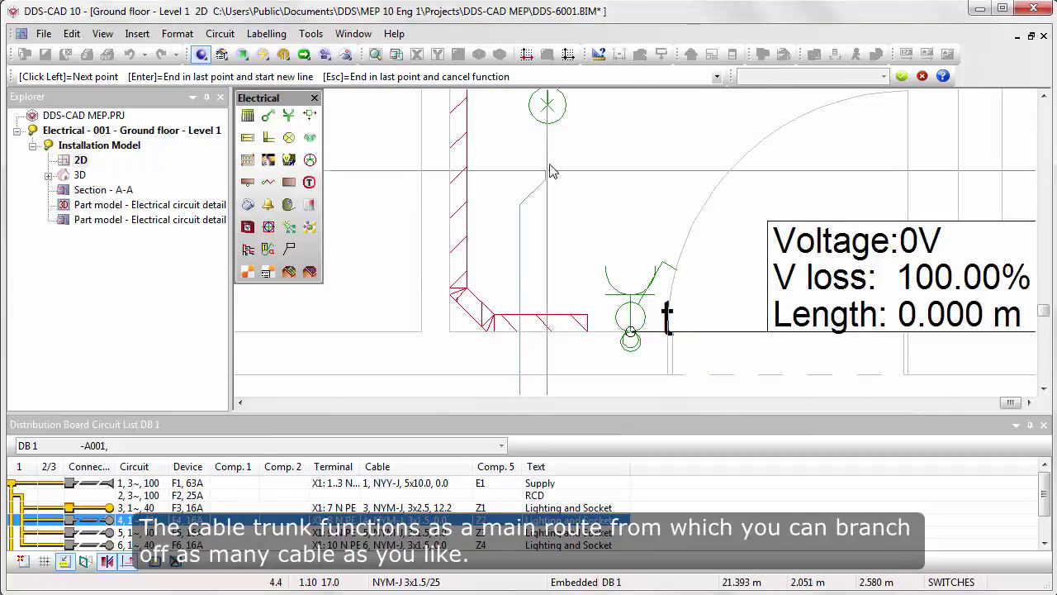
click(555, 140)
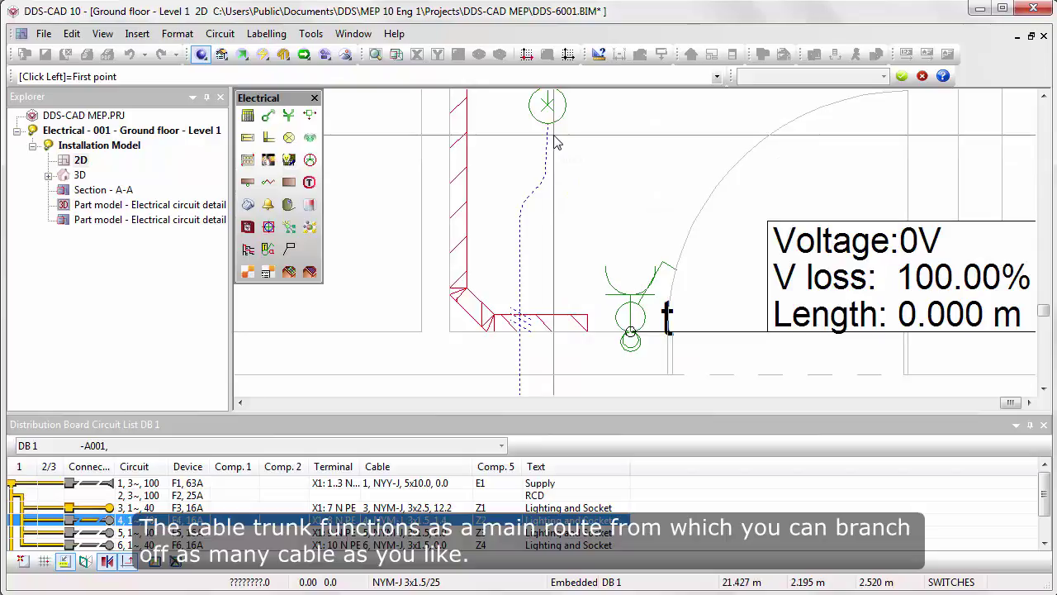
key(Escape)
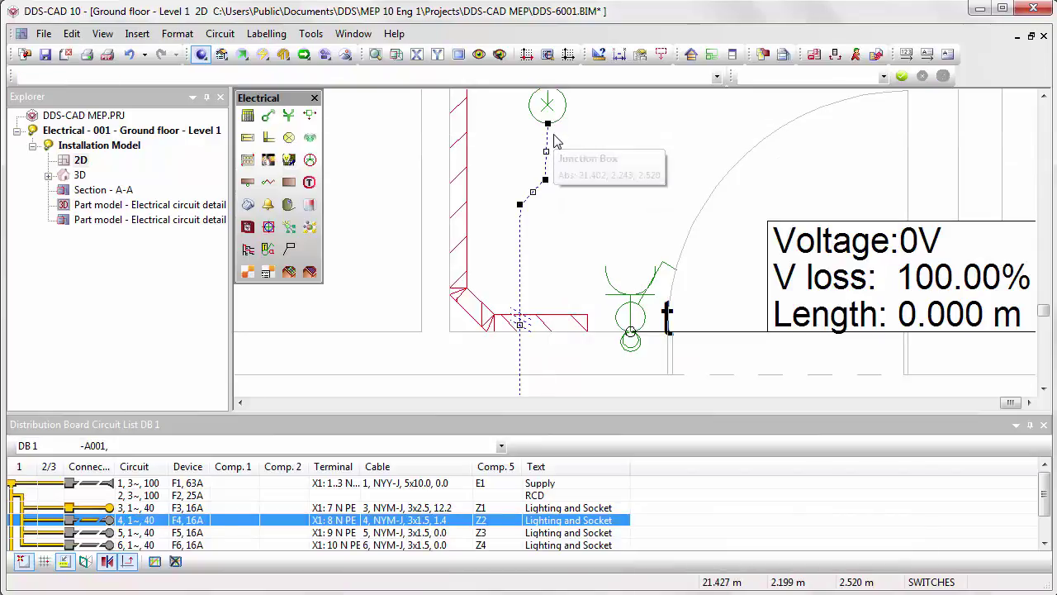
Step: Continue the cable from the ladder's end node into DB 1, giving a 4.7 m length
scroll(608, 285, down, 2)
middle_drag(607, 285, 639, 295)
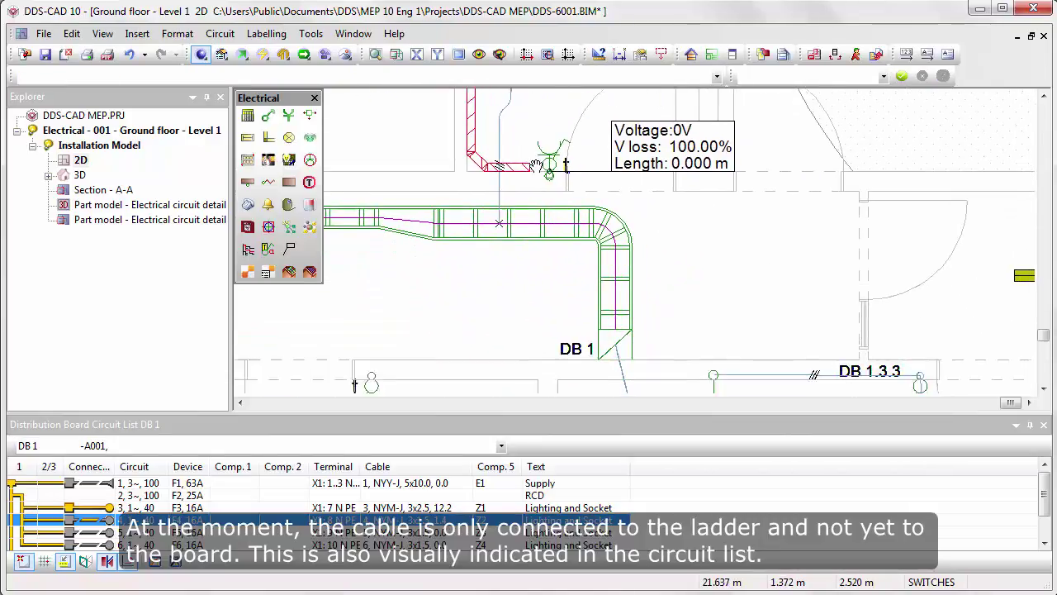
scroll(638, 295, up, 2)
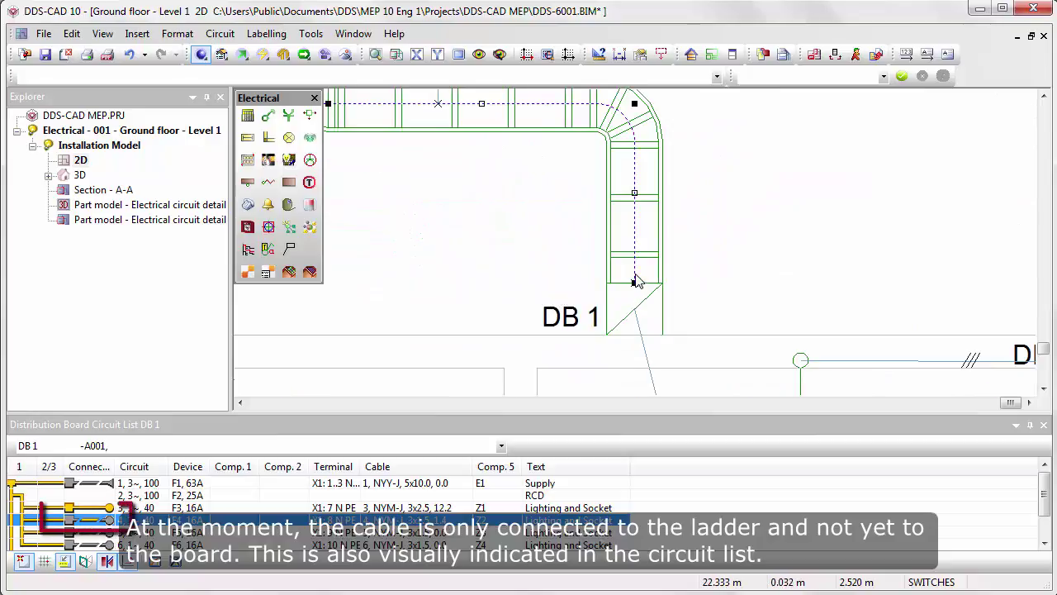
right_click(636, 281)
click(670, 306)
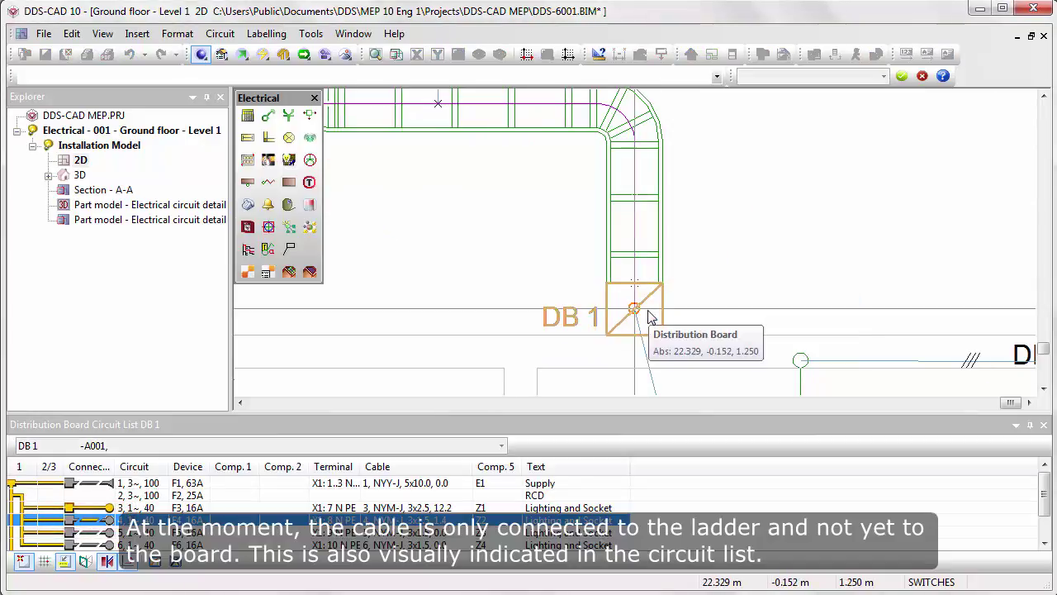
click(638, 313)
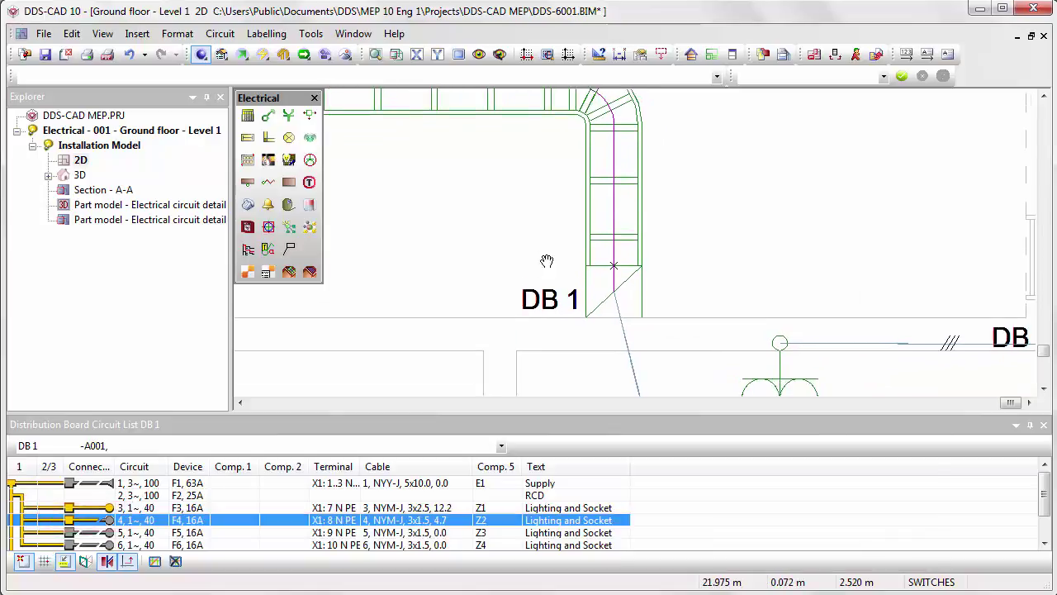
middle_drag(611, 306, 503, 285)
scroll(501, 285, down, 1)
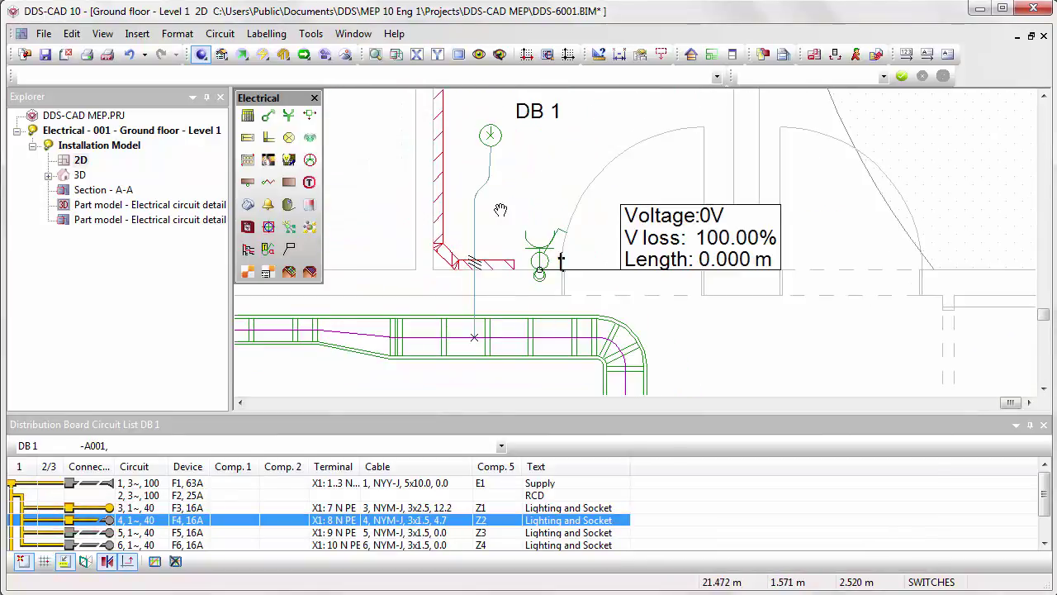
scroll(498, 273, down, 1)
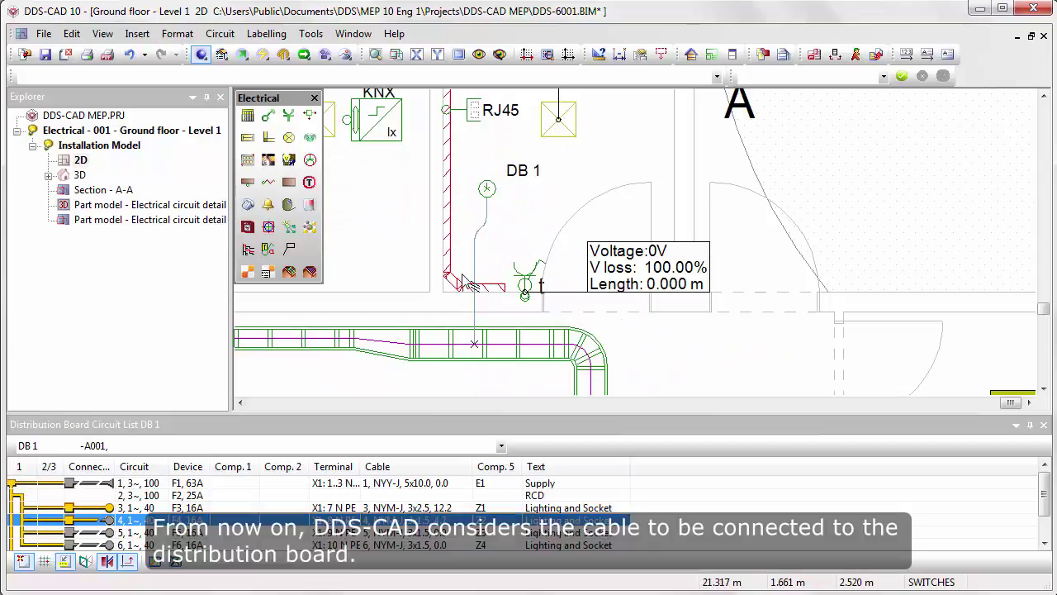
Step: Start a new circuit 4 cable at the DB 1.4.4 junction box and connect it to the light fixture
right_click(76, 522)
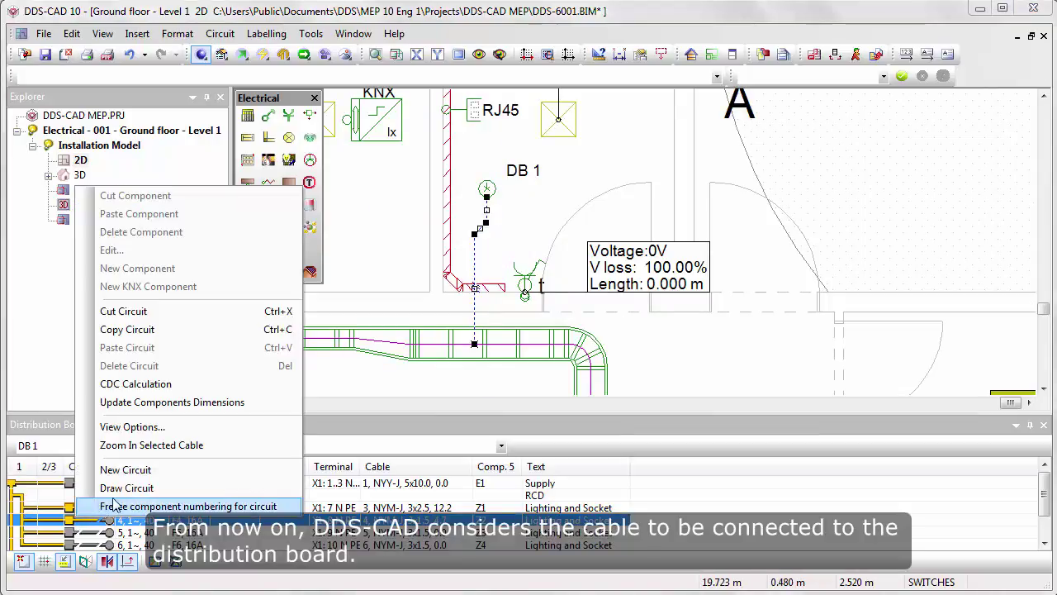
click(126, 488)
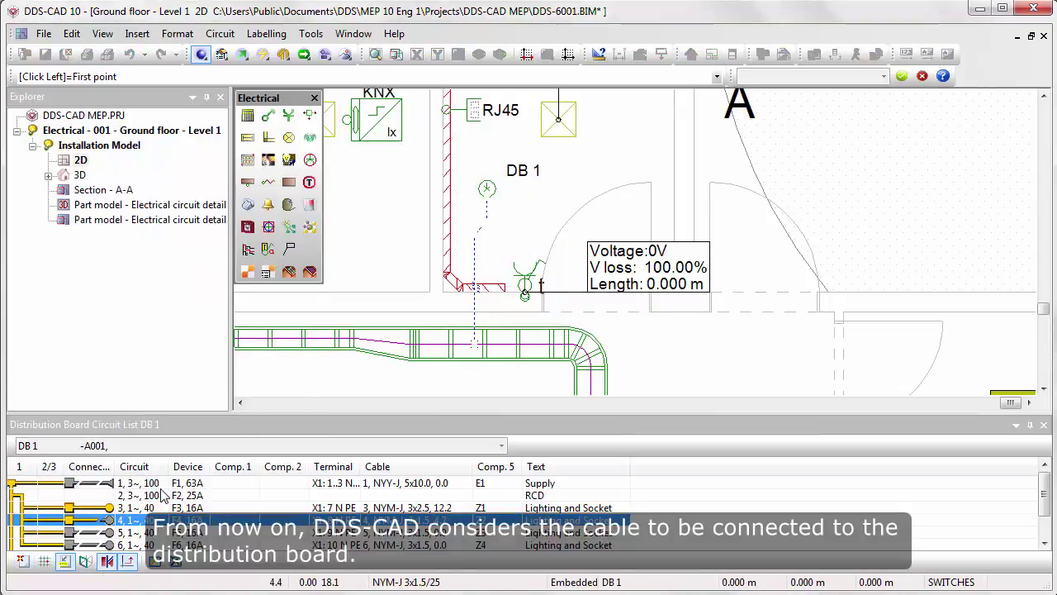
scroll(496, 145, up, 2)
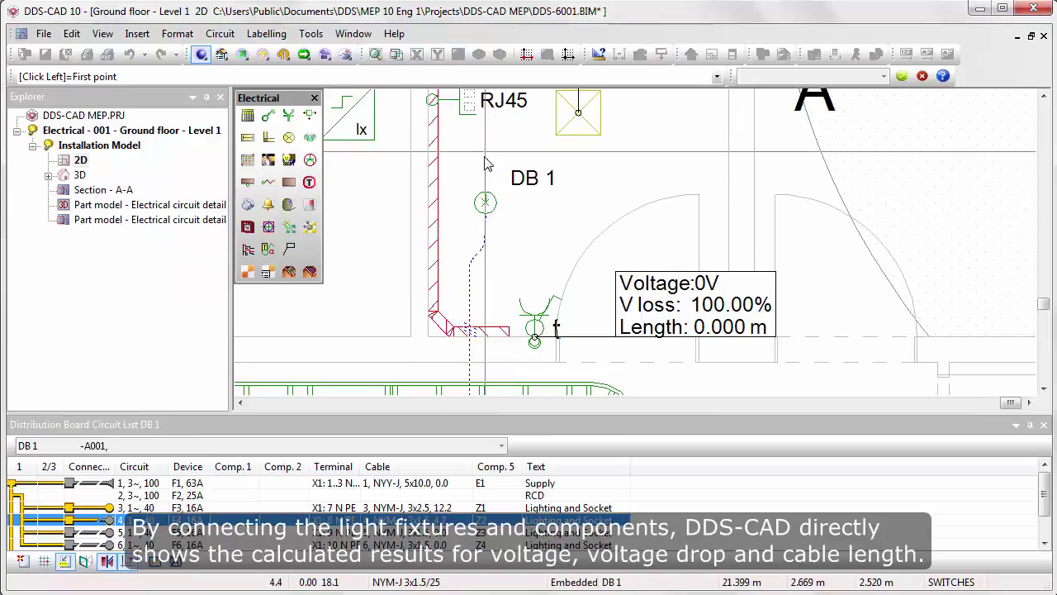
click(485, 202)
middle_drag(493, 146, 467, 287)
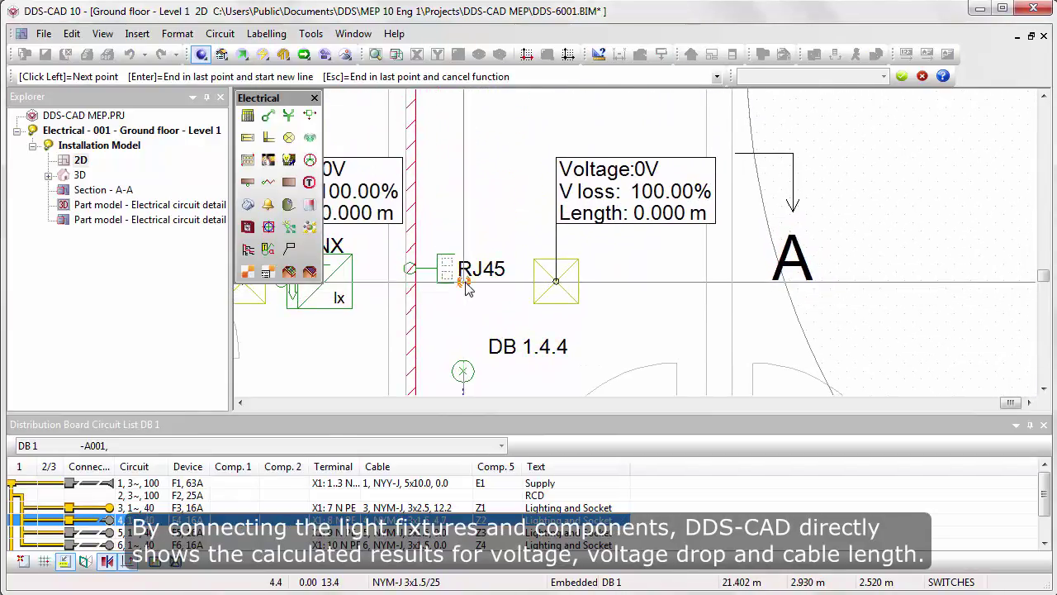
click(558, 282)
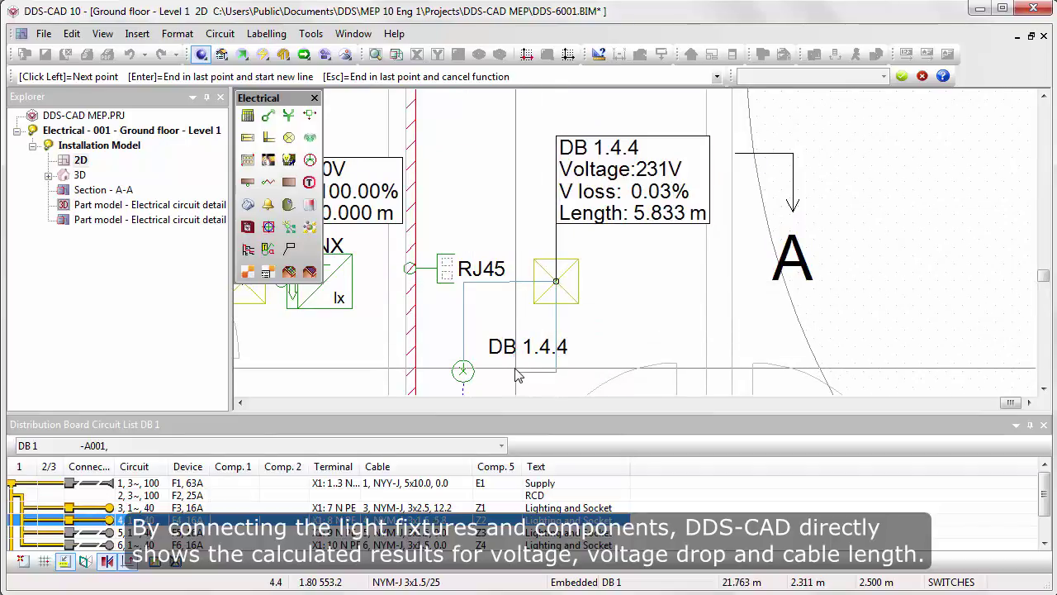
Step: Extend the cable to the door switch and its socket, reaching 227 V and 1.62% loss
middle_drag(512, 350, 531, 148)
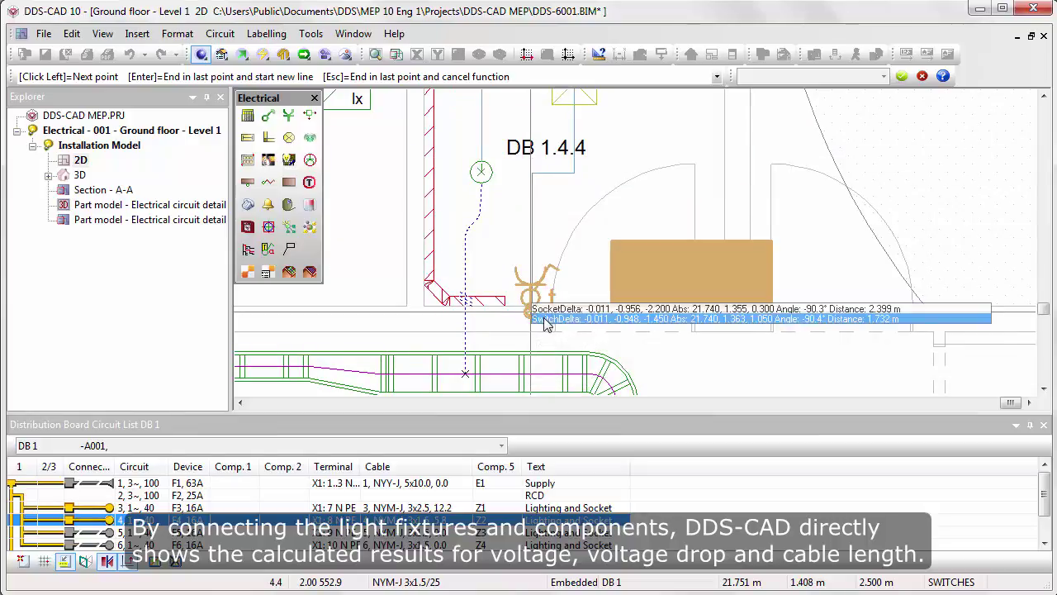
click(543, 322)
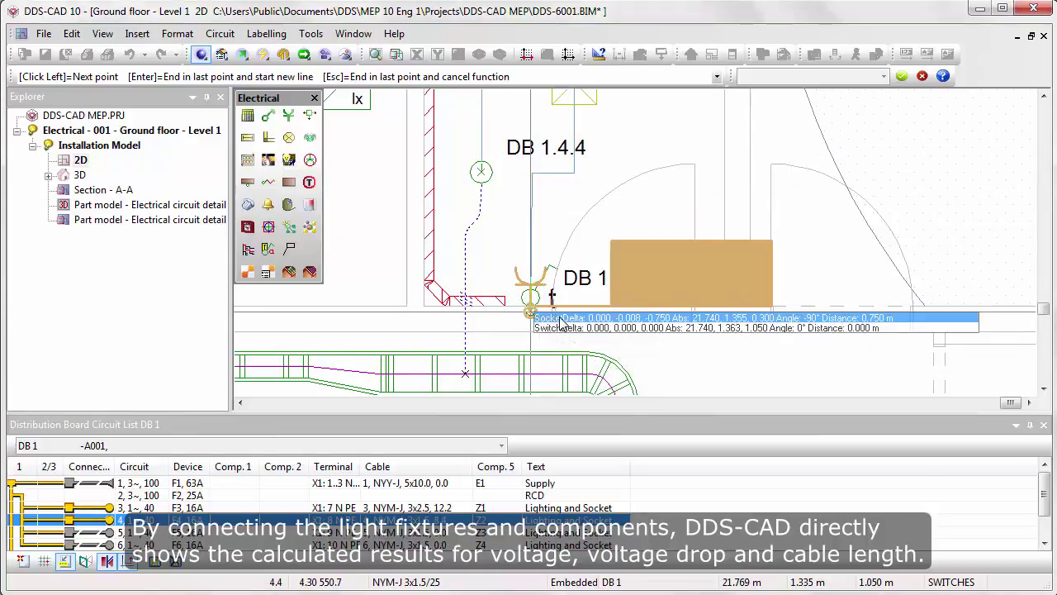
click(563, 324)
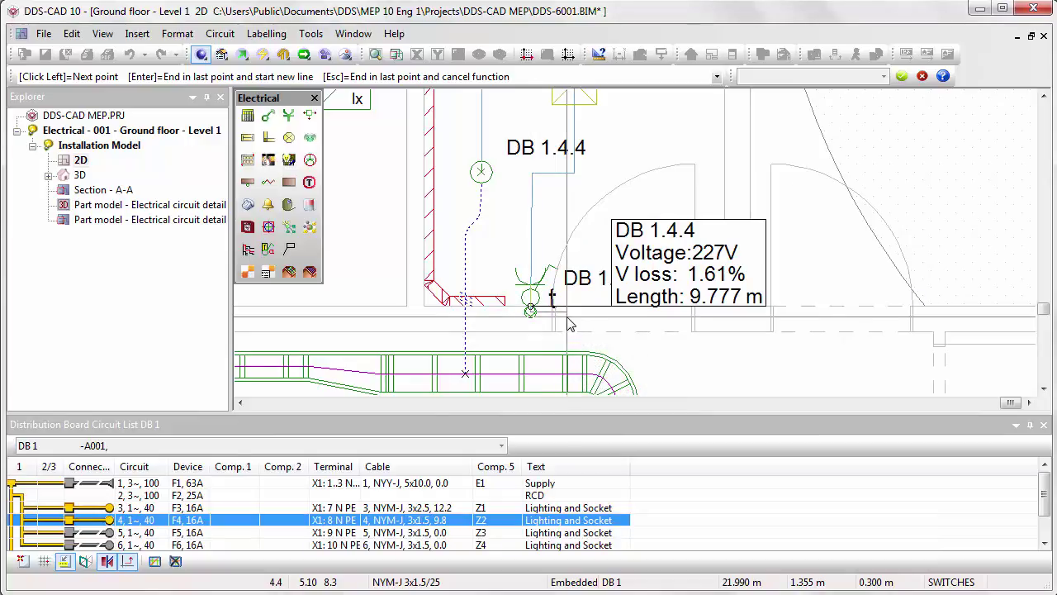
key(Return)
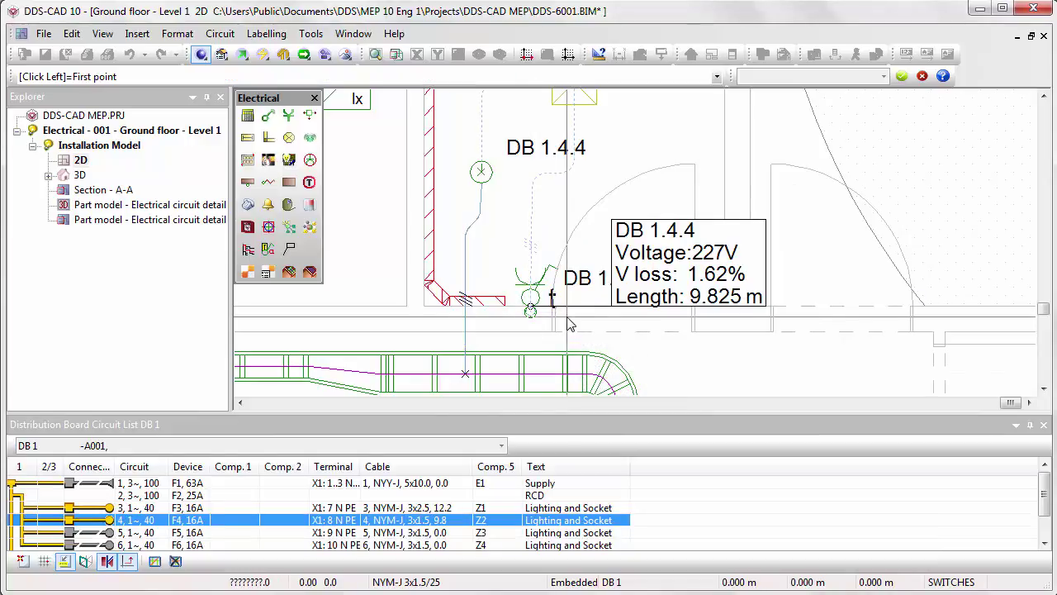
scroll(495, 354, down, 2)
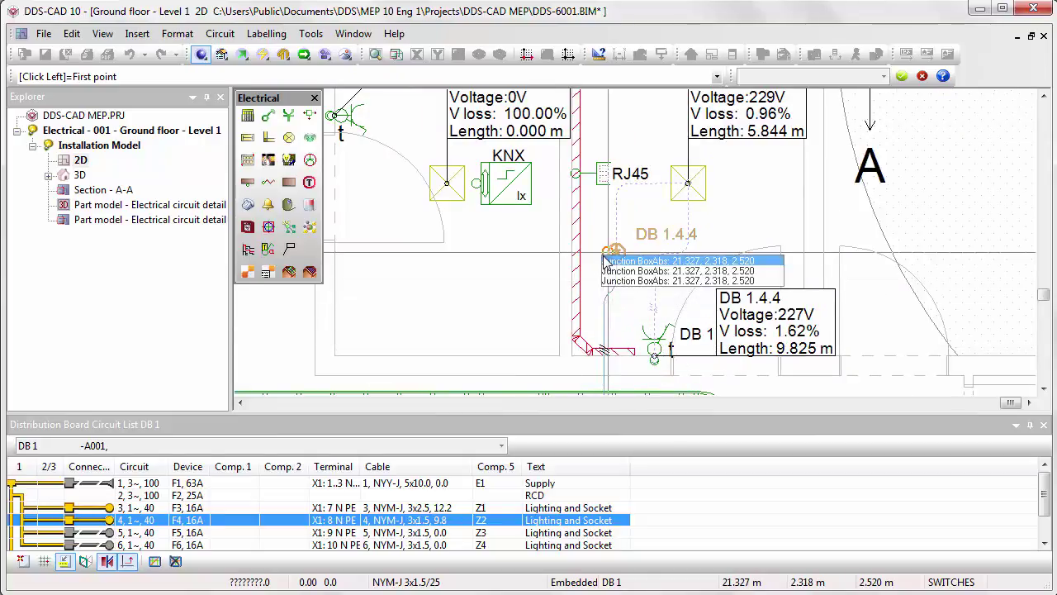
Step: Cable the junction box via the KNX device to the left door switch and socket (10.168 m, 1.68% loss)
click(608, 264)
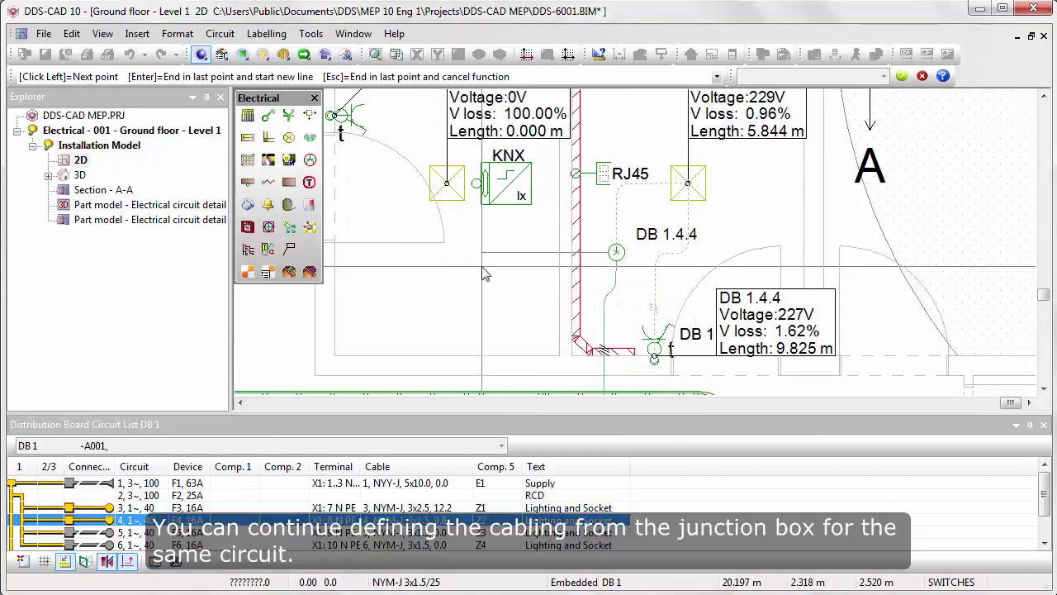
click(473, 189)
mouse_move(405, 184)
middle_down()
mouse_move(425, 179)
mouse_move(553, 320)
middle_up()
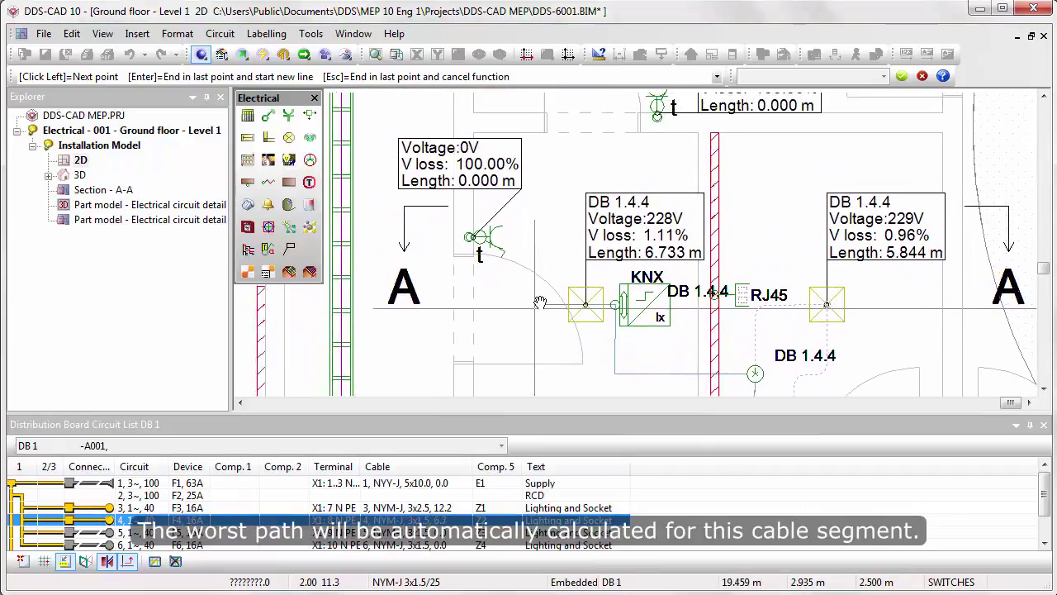
click(489, 258)
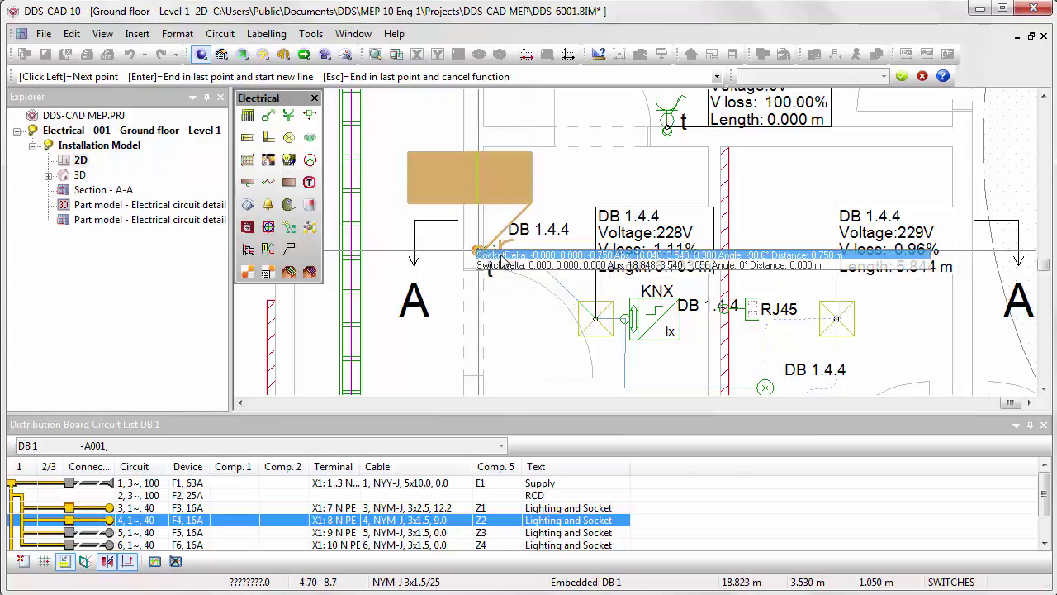
click(501, 256)
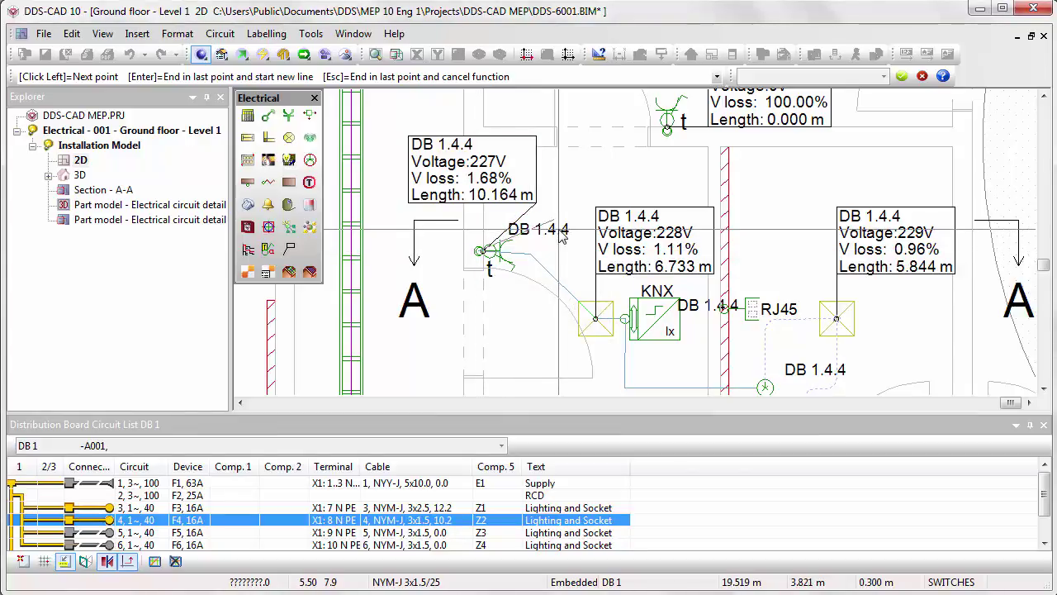
key(Return)
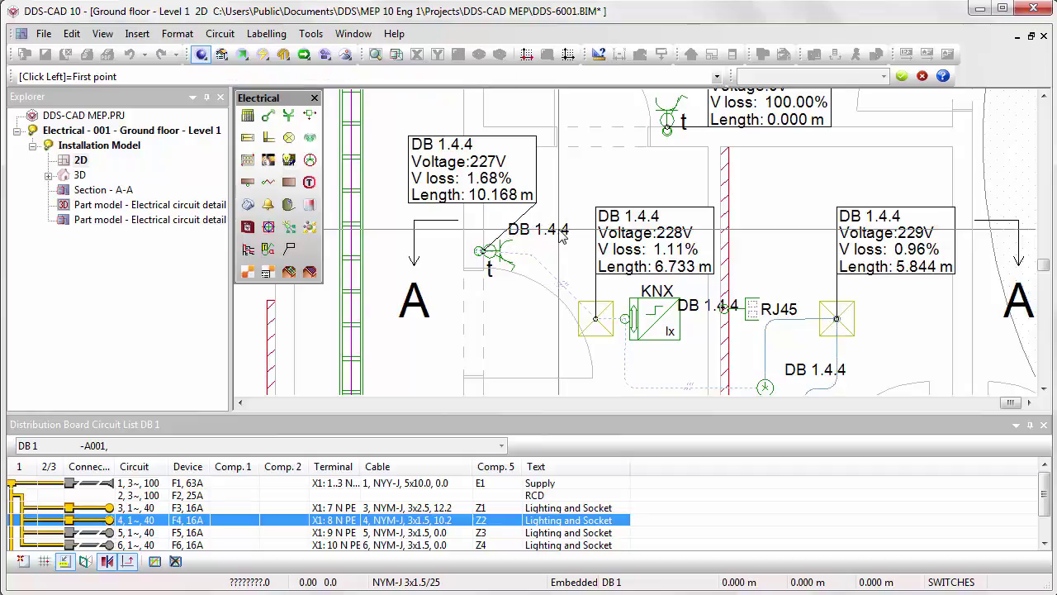
key(Escape)
scroll(554, 248, down, 1)
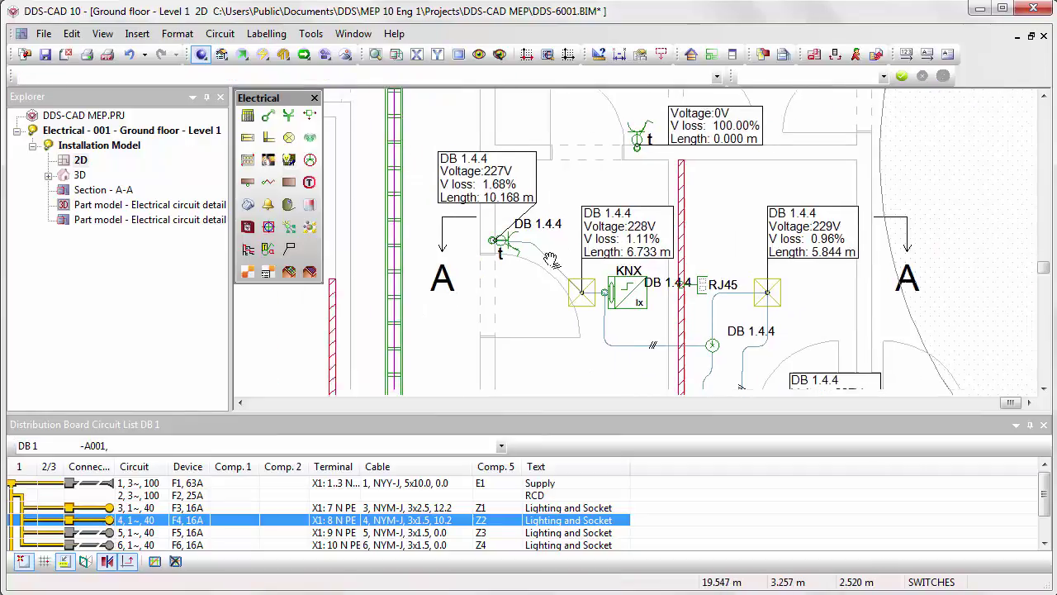
middle_drag(551, 261, 531, 205)
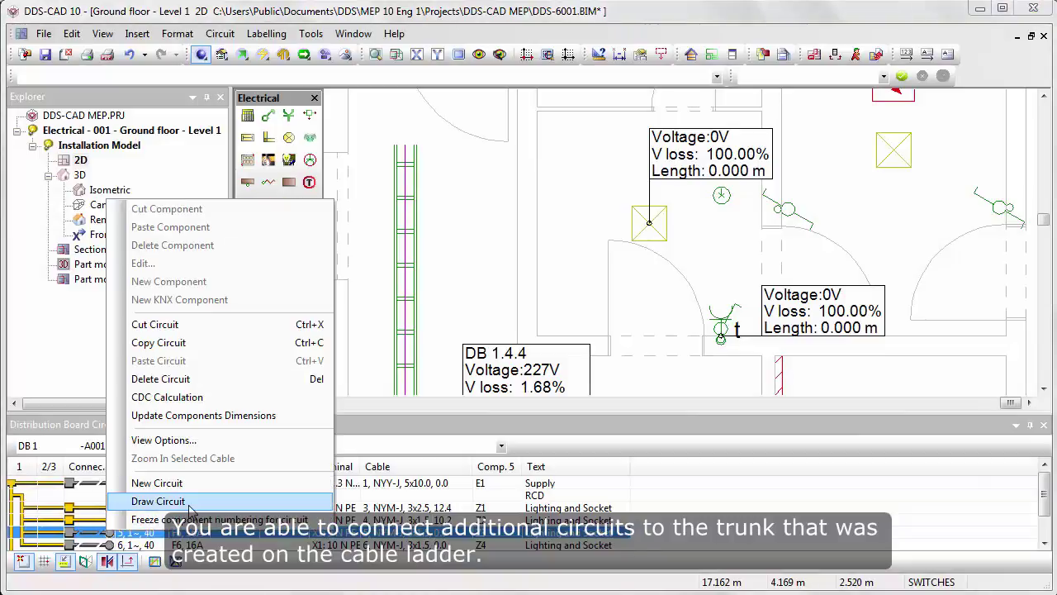
Step: Draw circuit 5's cable from the cable trunk to the junction box
click(189, 501)
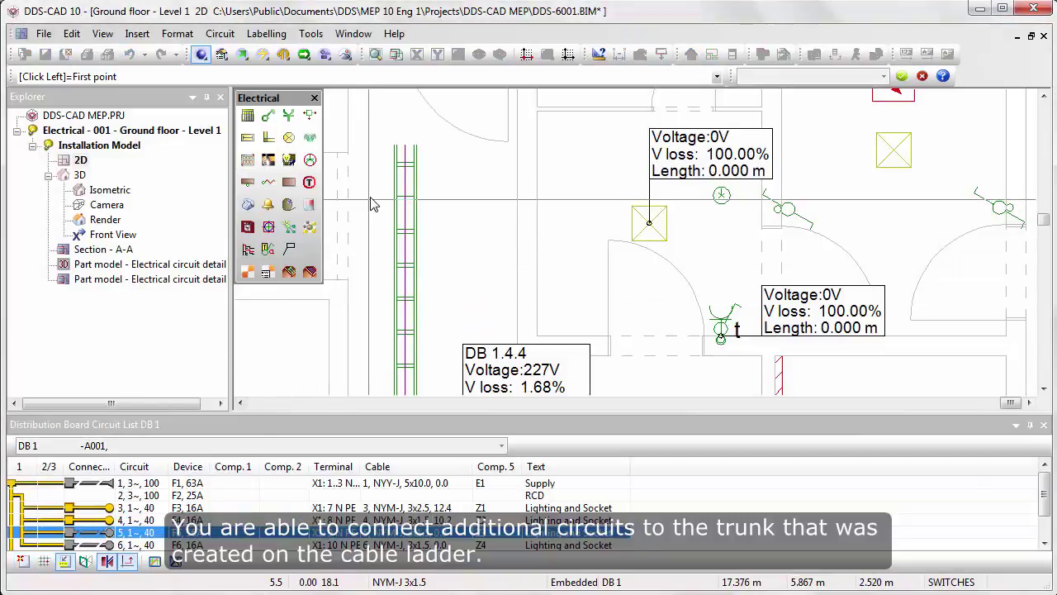
click(402, 197)
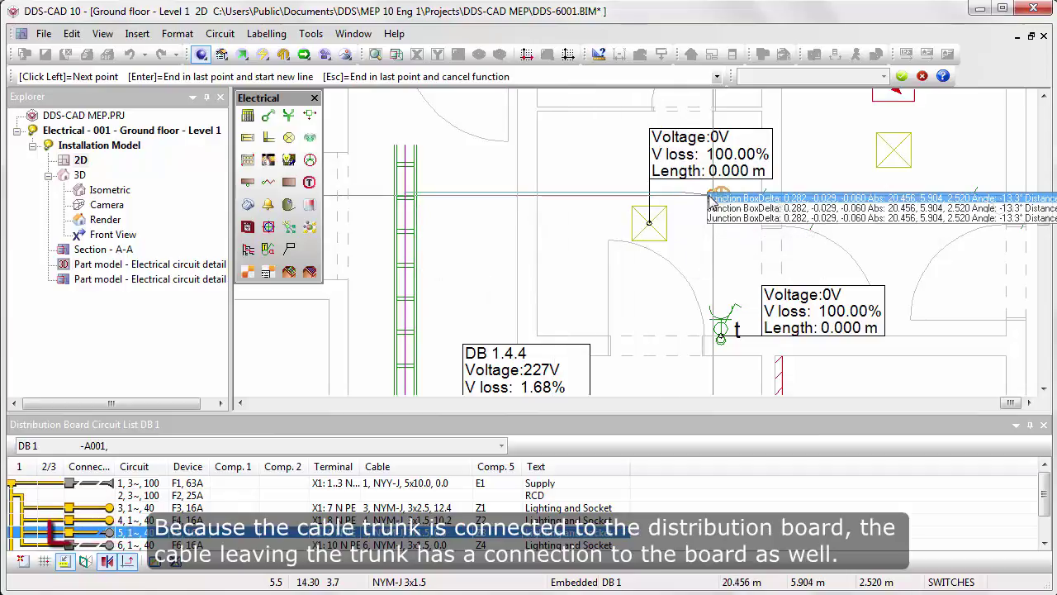
click(709, 201)
scroll(719, 200, up, 2)
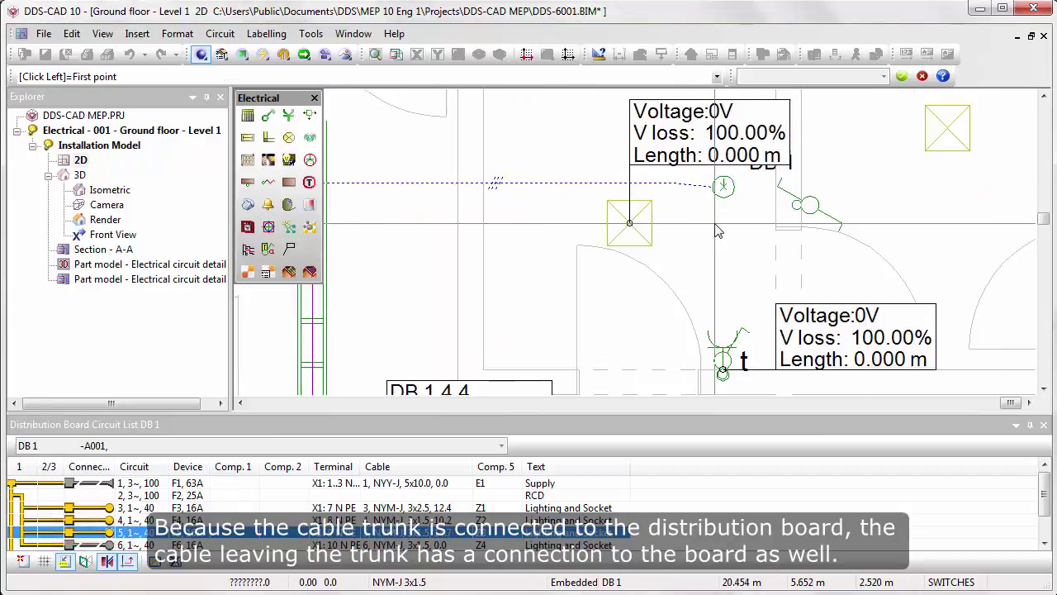
scroll(727, 201, up, 2)
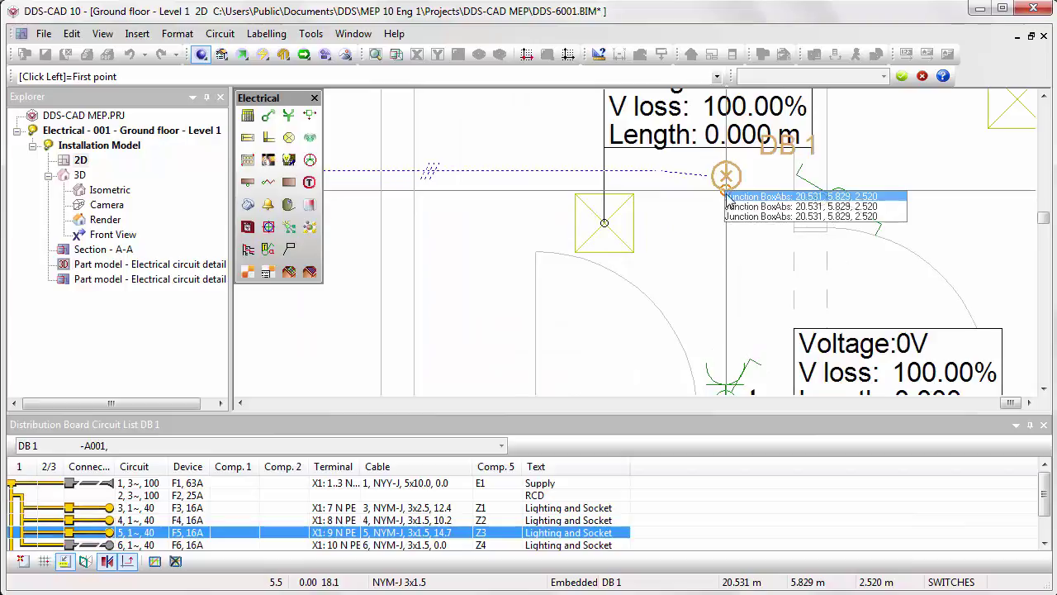
Step: Continue circuit 5 from the junction box to the lamp and switch, reaching 224 V, 3.12% loss
click(727, 210)
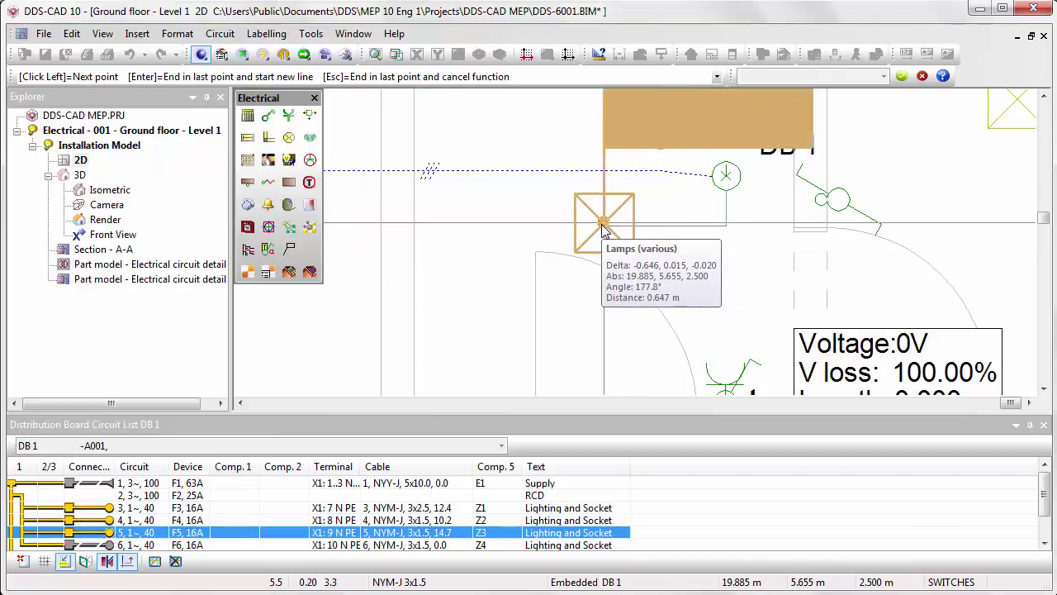
click(604, 223)
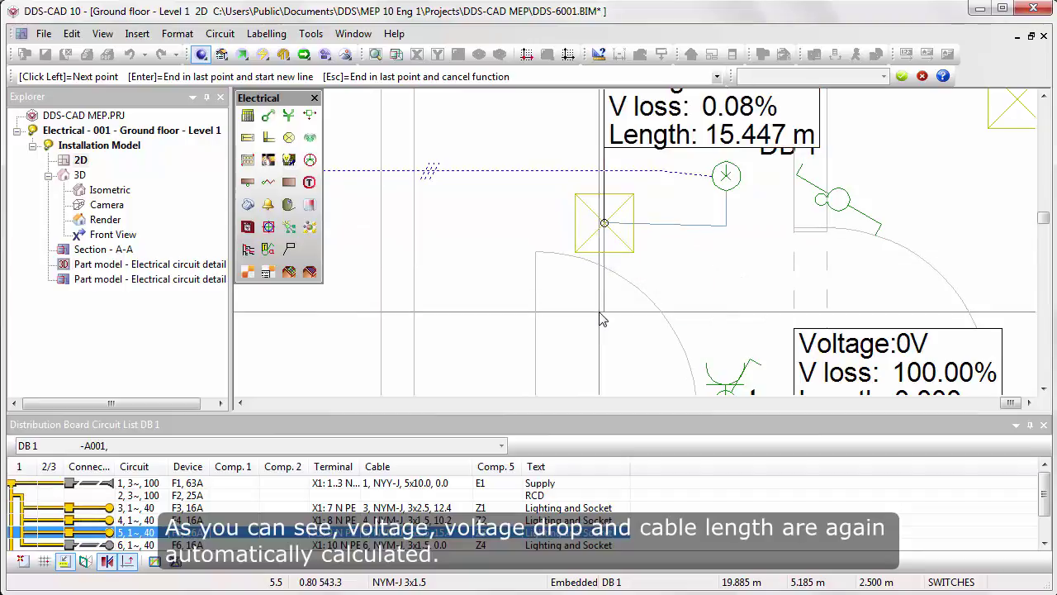
scroll(601, 320, down, 1)
middle_drag(635, 327, 637, 291)
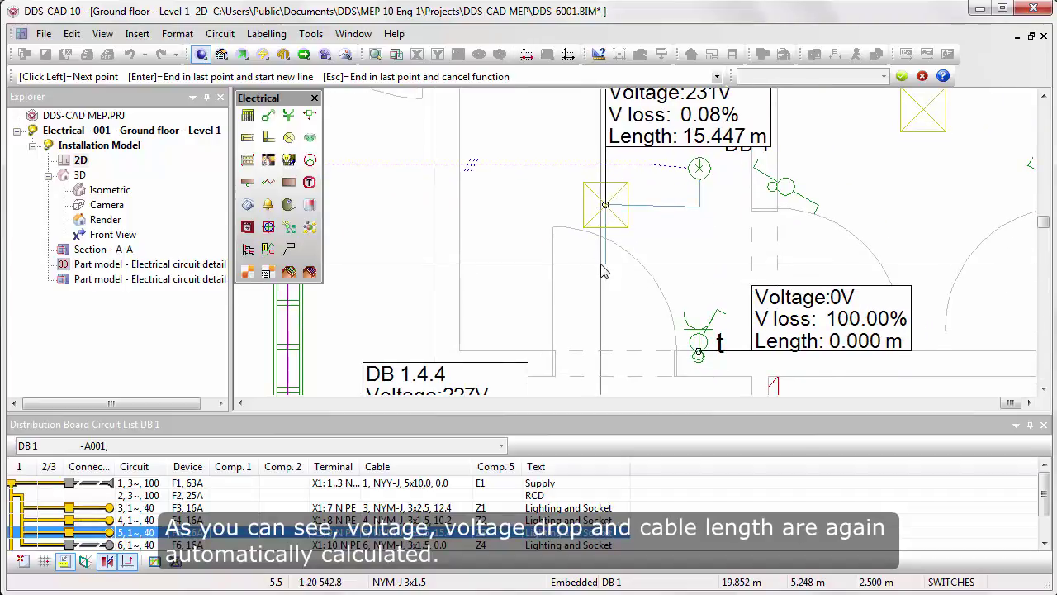
click(714, 362)
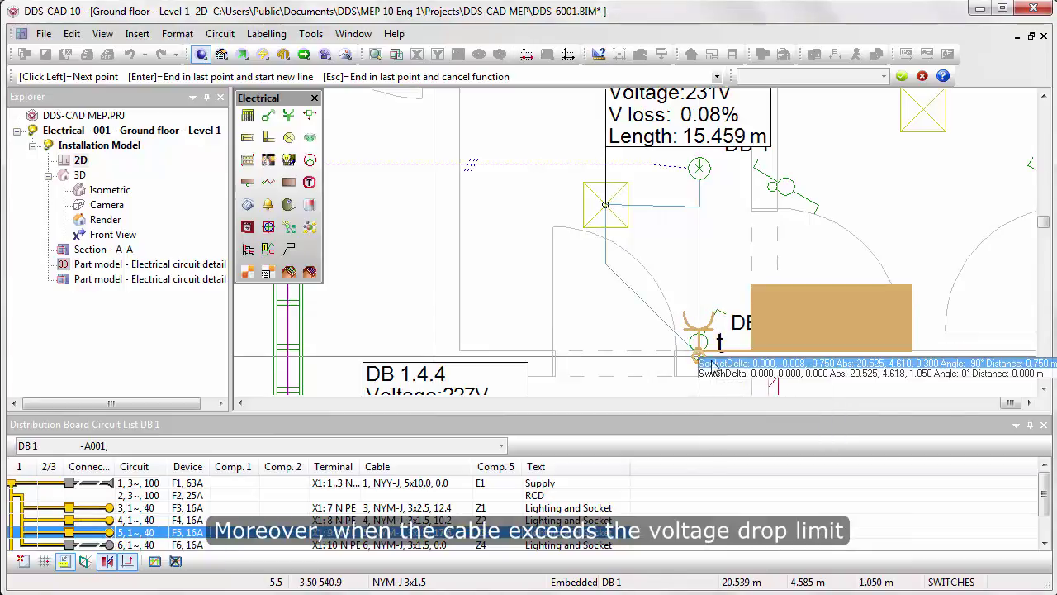
key(Return)
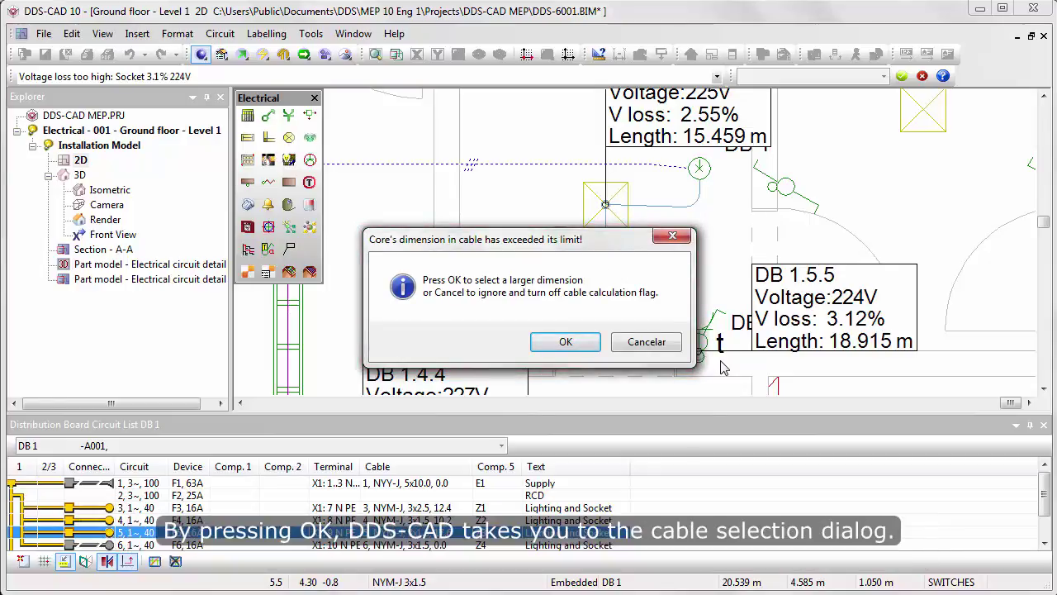
Step: Upsize circuit 5's cable to NYM-J 3x2.5, bringing its voltage loss down to 1.87%
click(598, 347)
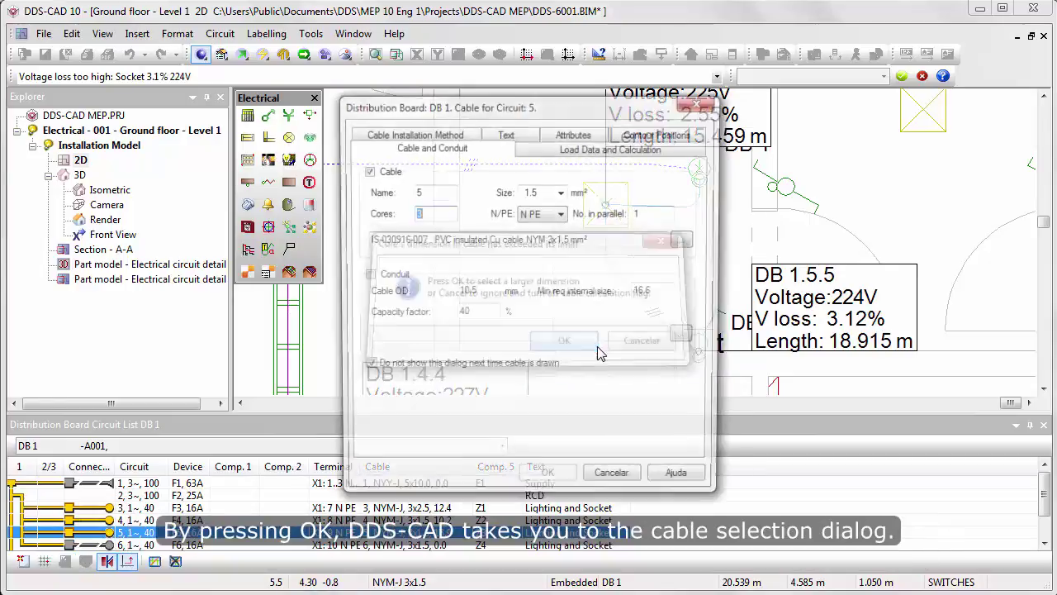
click(561, 193)
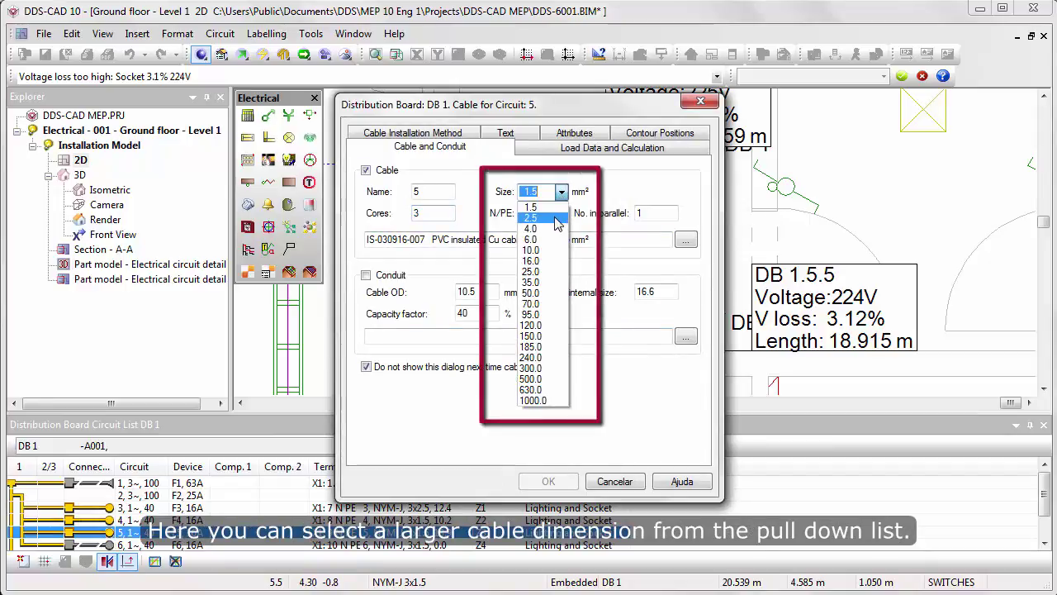
click(556, 219)
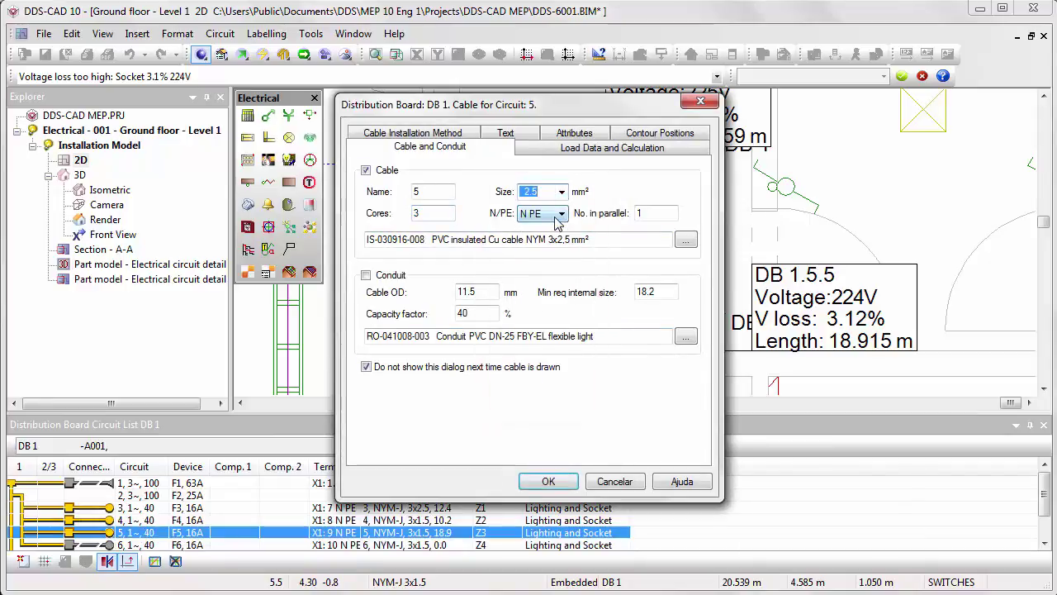
click(545, 152)
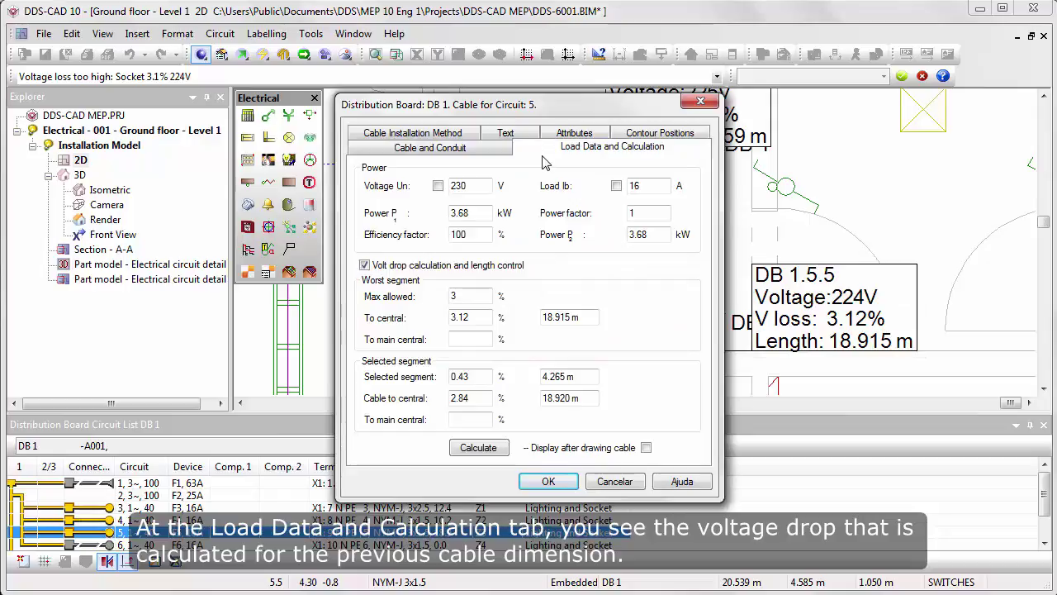
click(547, 481)
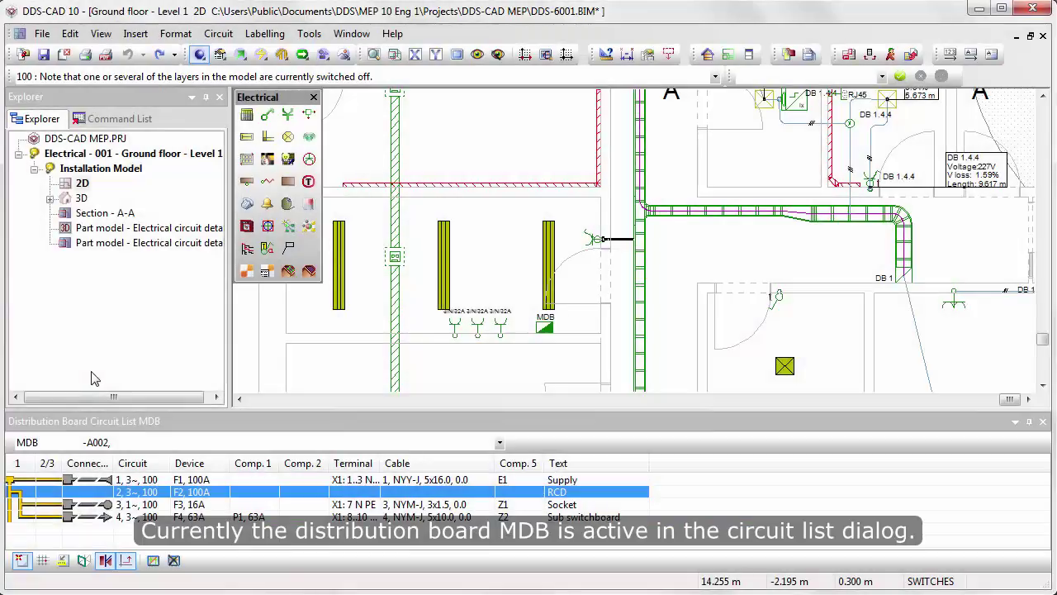
Step: Set the Socket circuit's cable to 4.0 mm² with conduit
click(83, 504)
right_click(83, 504)
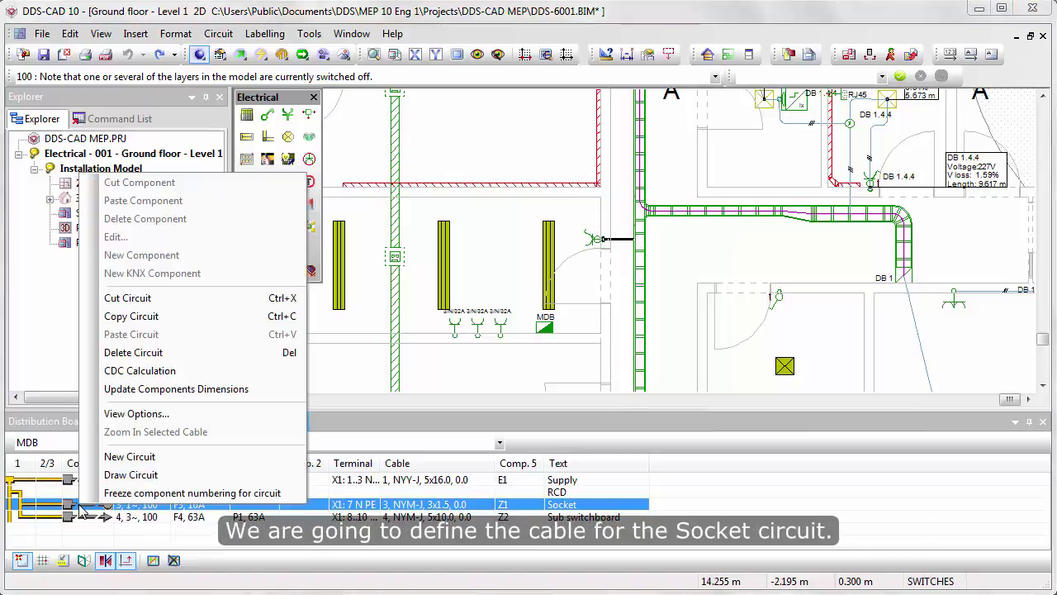
click(132, 475)
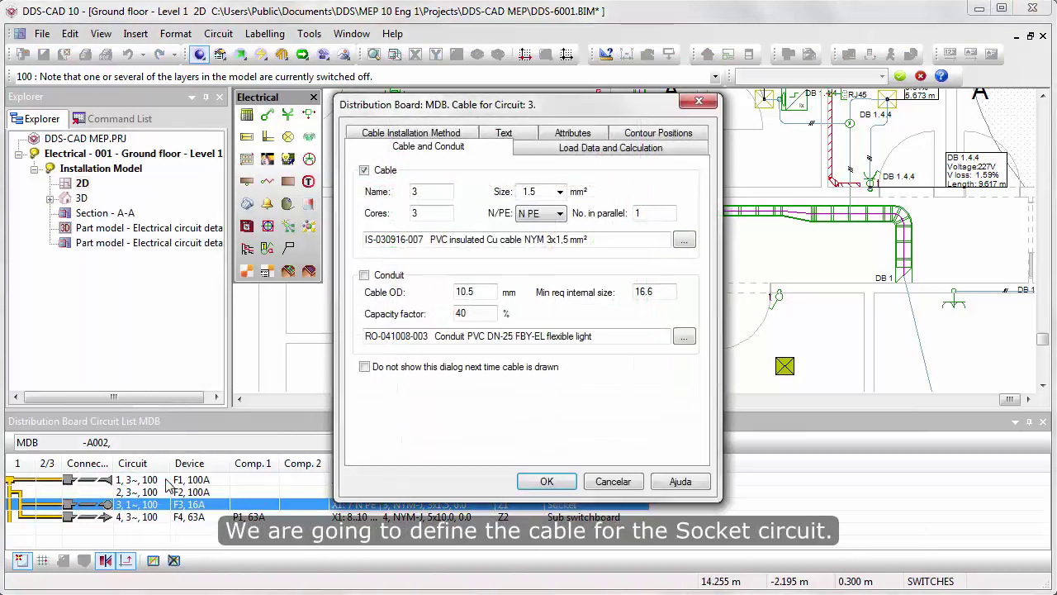
click(364, 276)
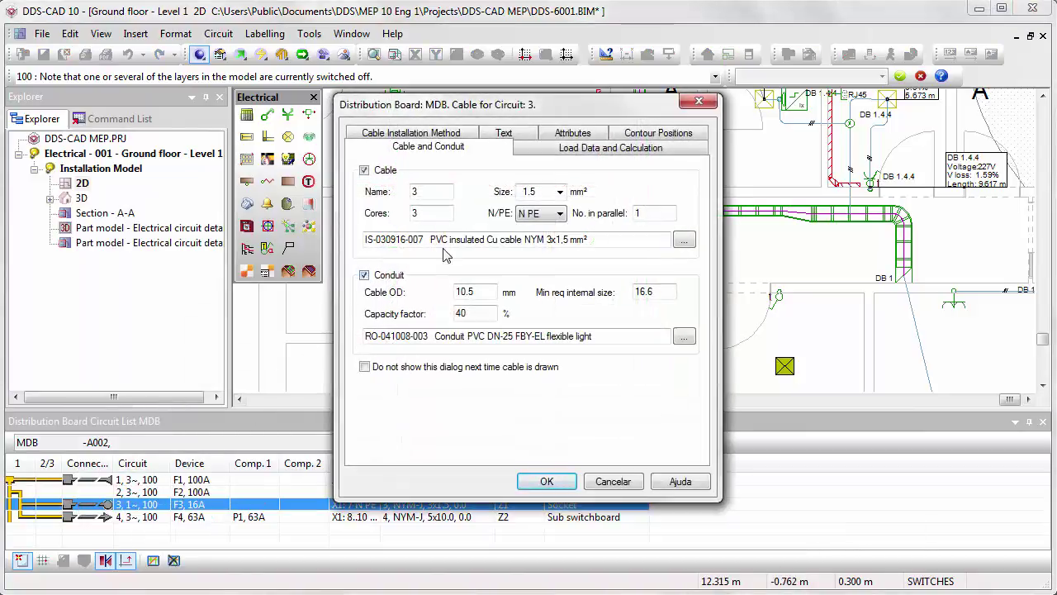
click(561, 192)
click(555, 231)
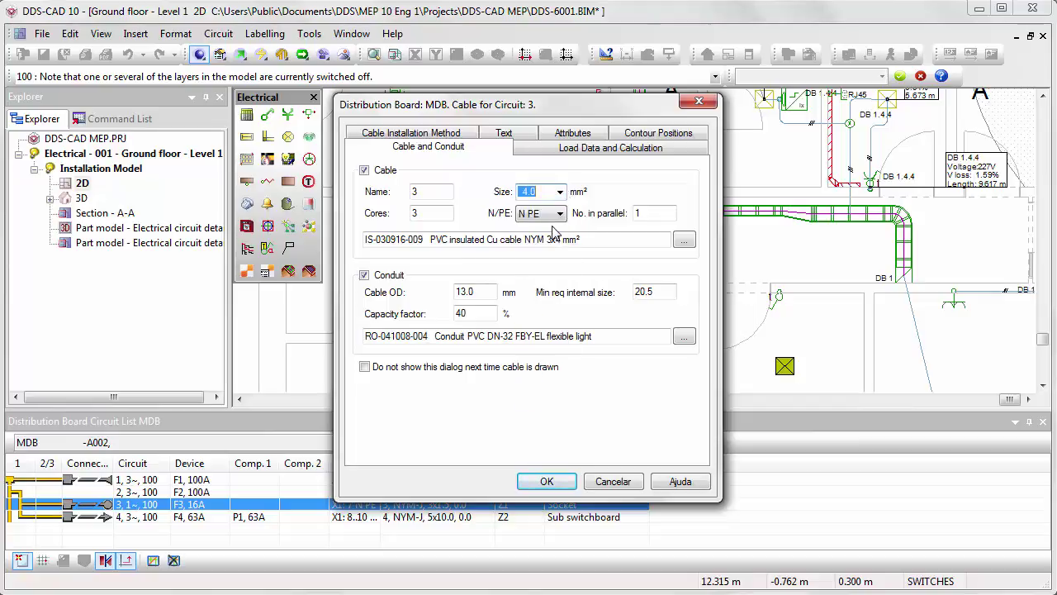
click(547, 481)
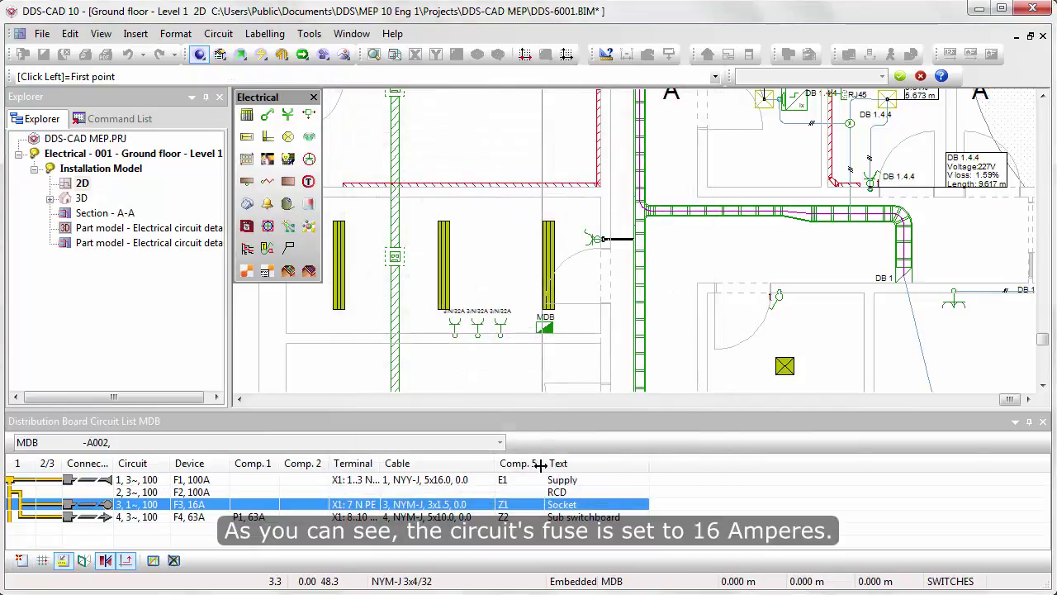
Step: Route the Socket cable from MDB through the right, middle and left 32 A sockets
scroll(520, 380, up, 3)
scroll(521, 380, up, 1)
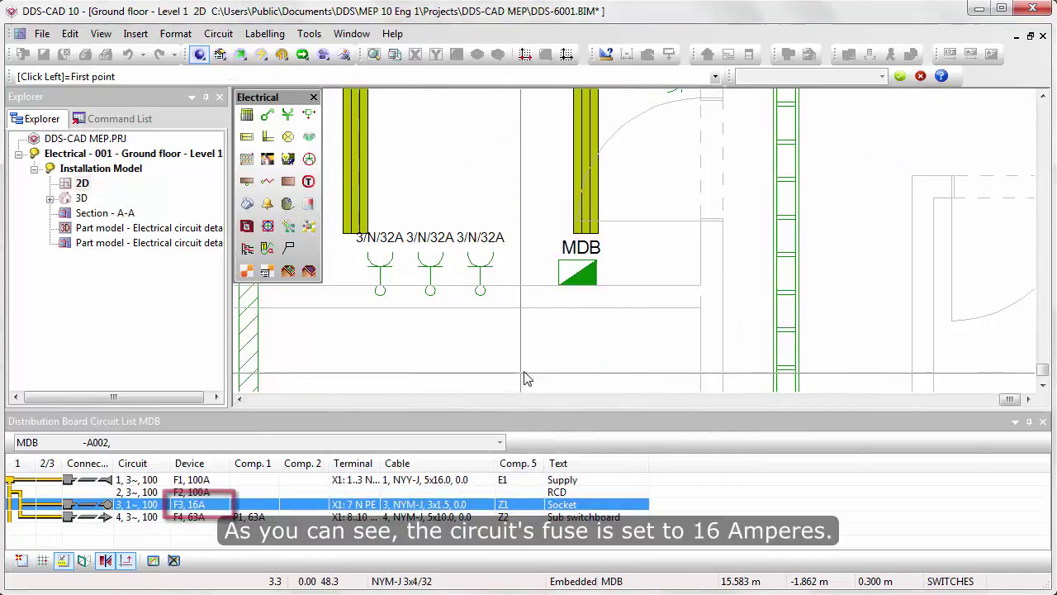
click(577, 285)
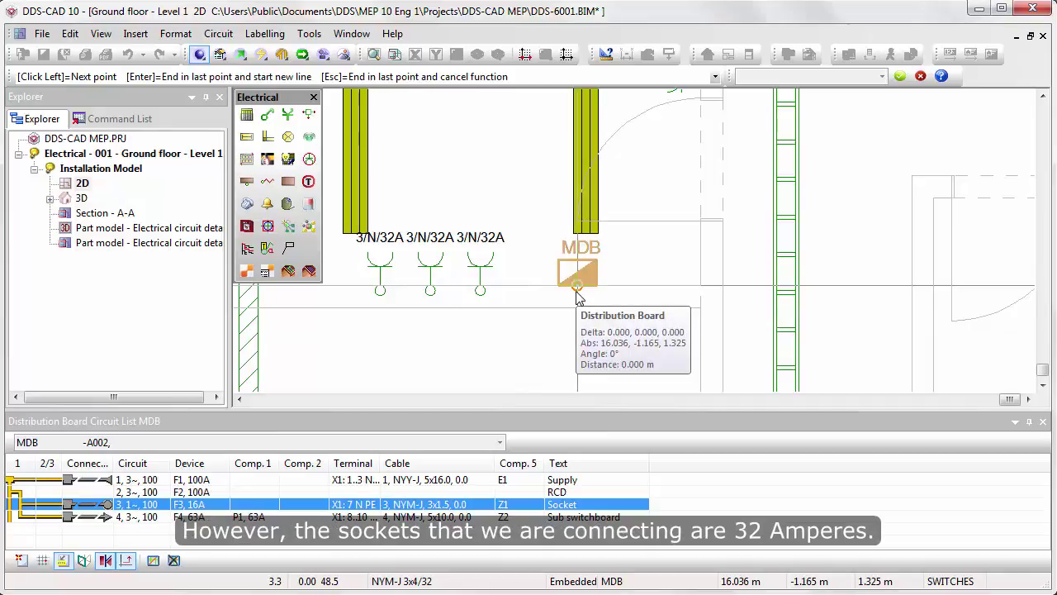
click(480, 291)
click(430, 291)
click(381, 293)
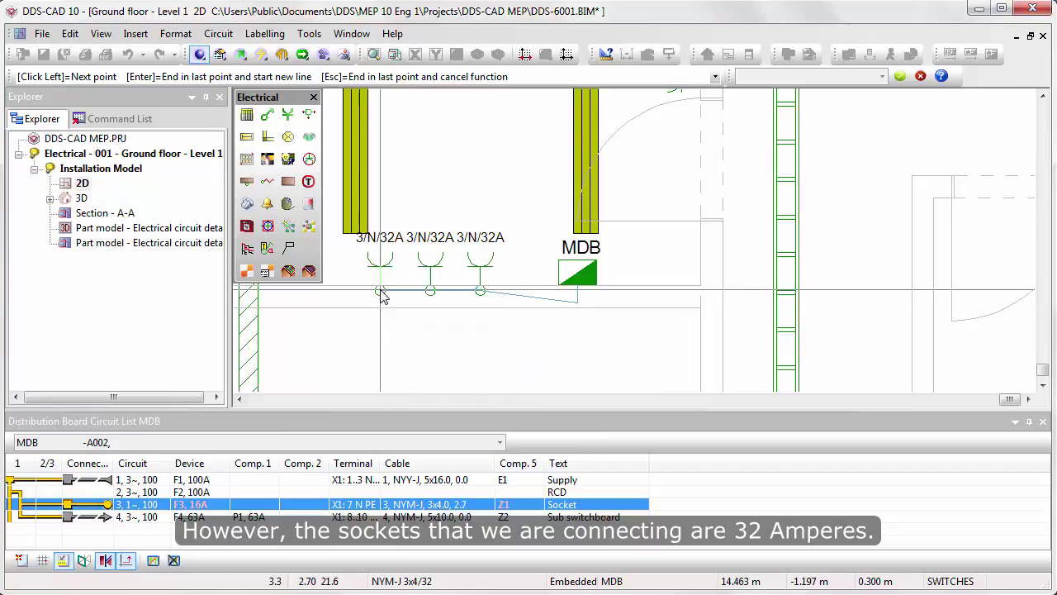
key(Return)
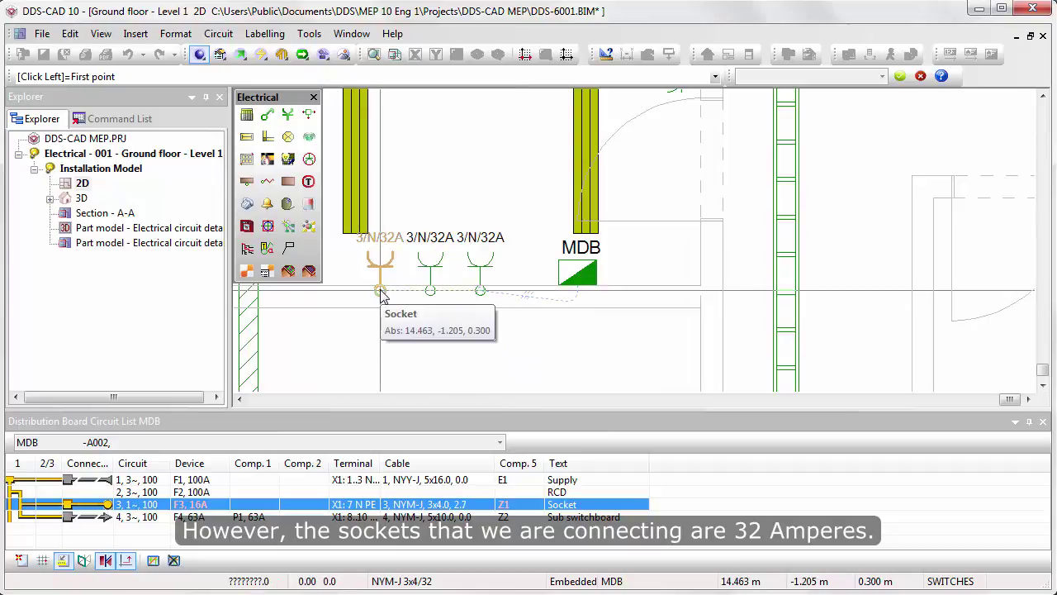
key(Escape)
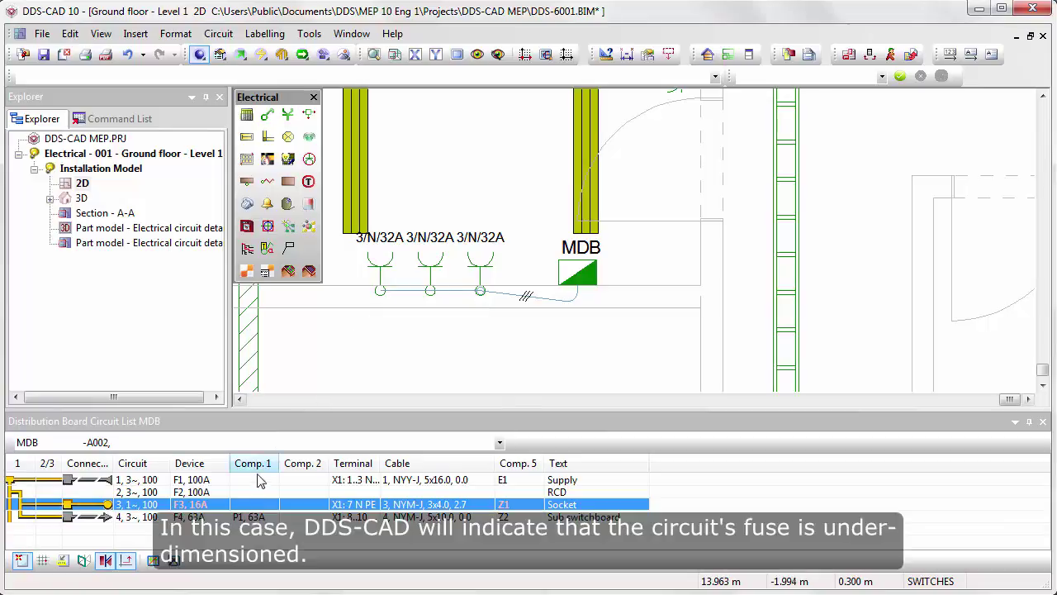
Step: Update component dimensions so the Socket circuit's fuse becomes F3, 32 A
click(157, 518)
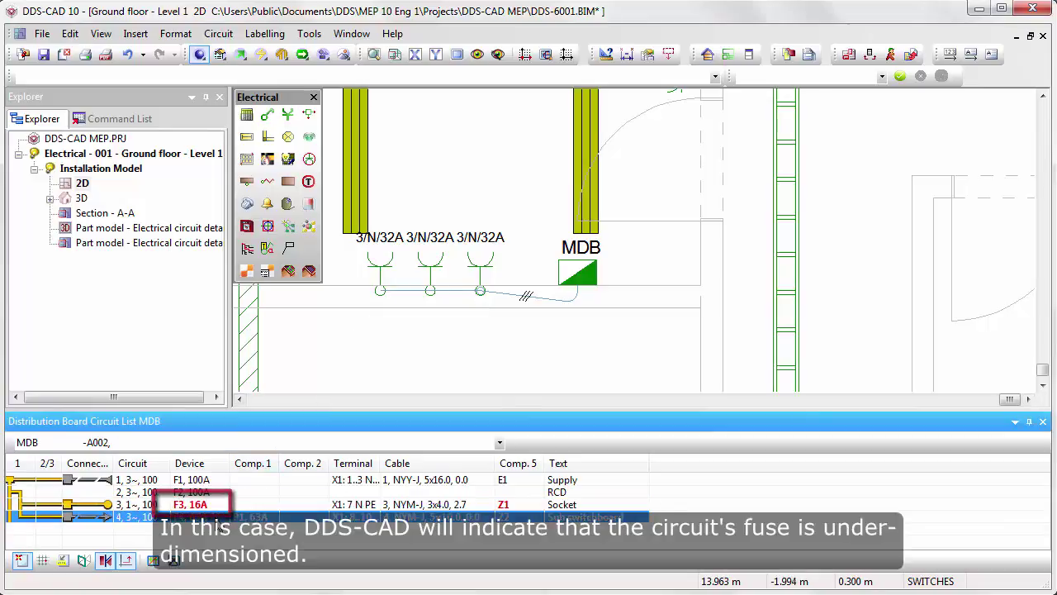
right_click(215, 506)
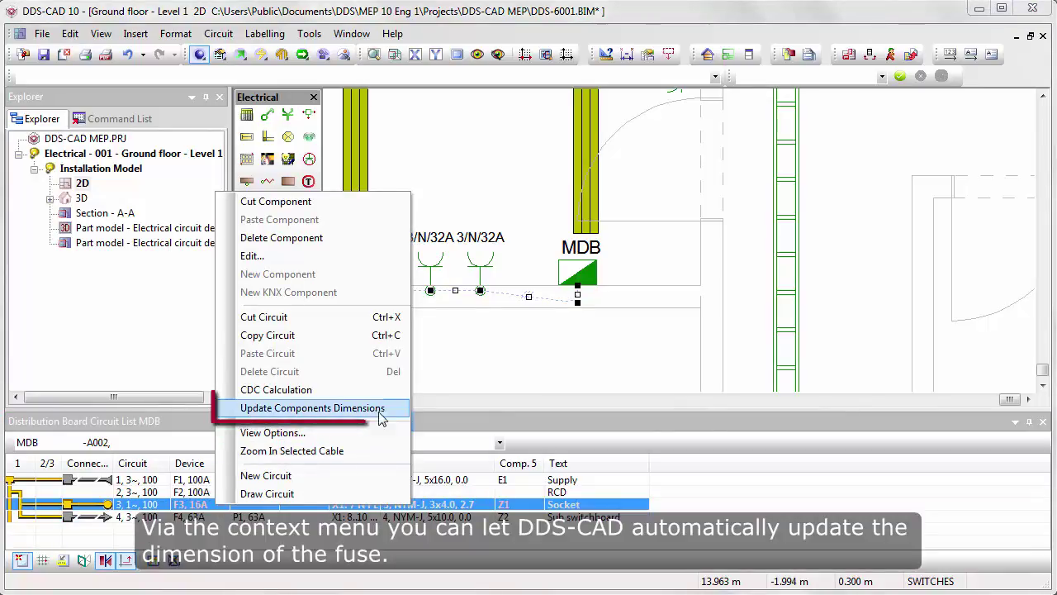
click(392, 408)
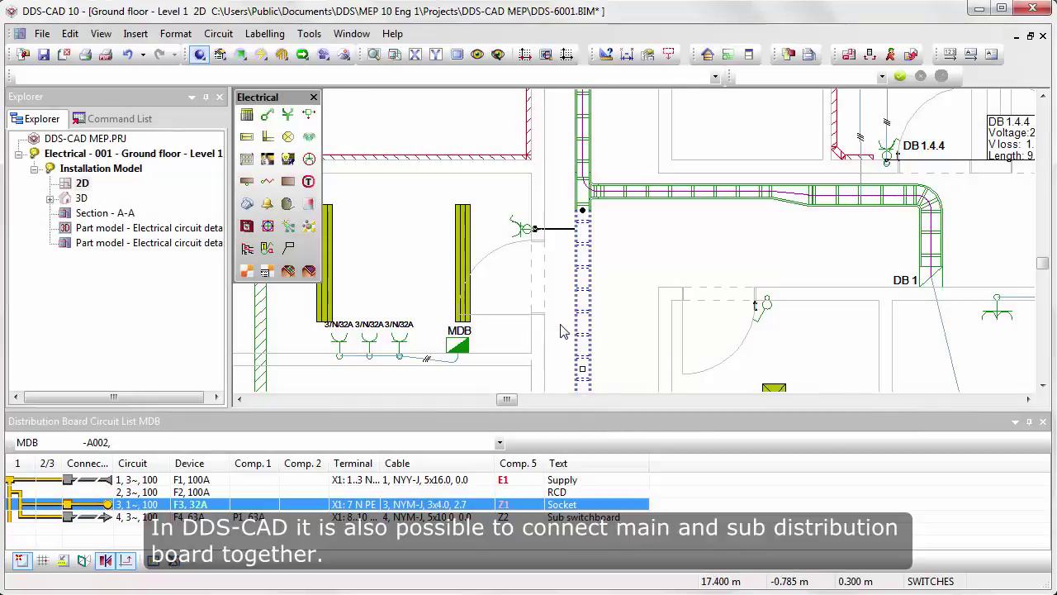
Step: Convert the selected cable ladder segment into cable trunk
right_click(561, 331)
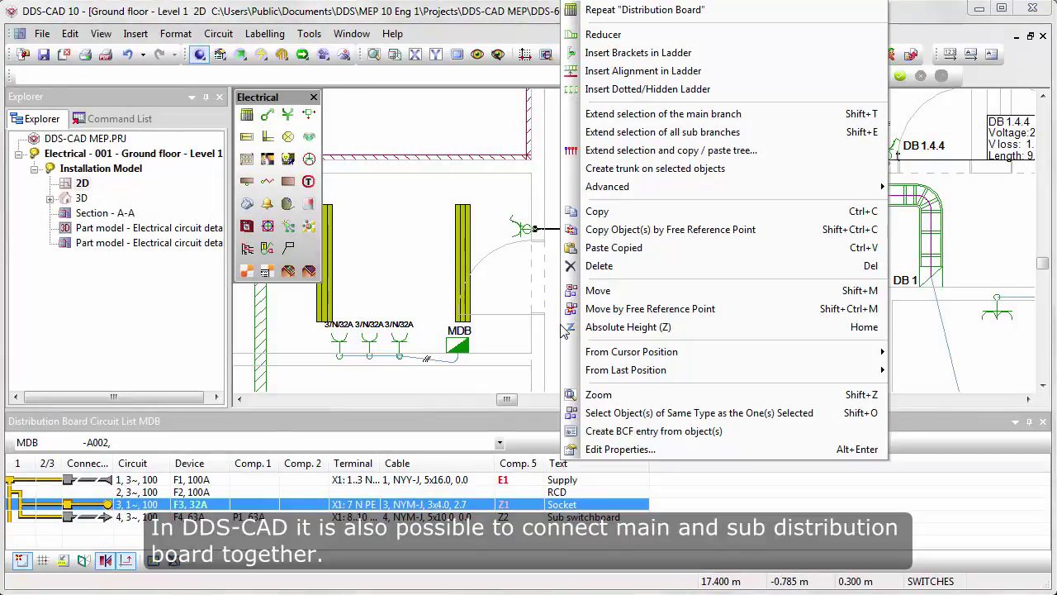
click(768, 181)
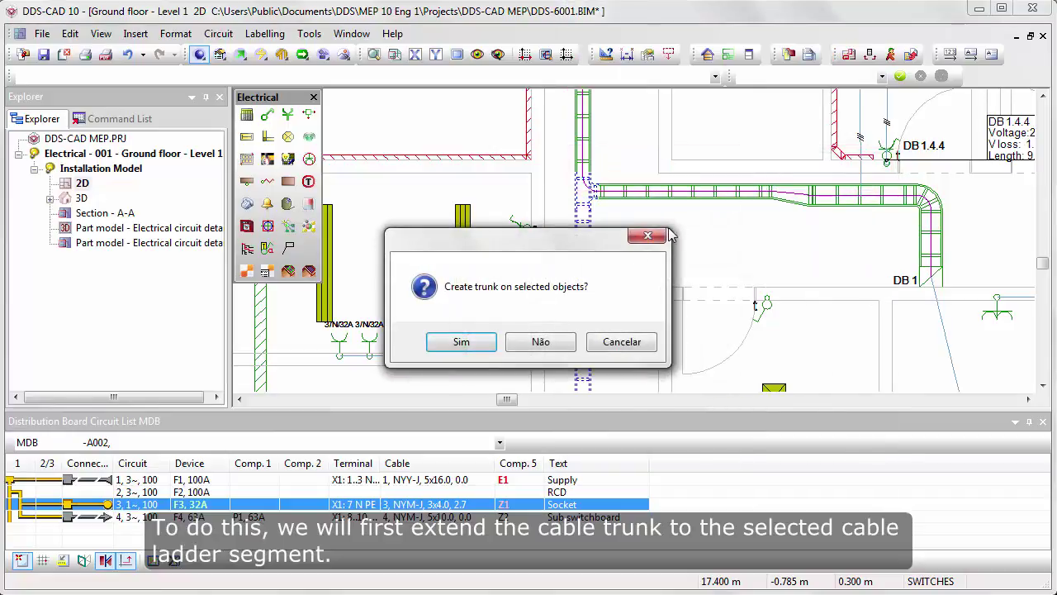
click(488, 346)
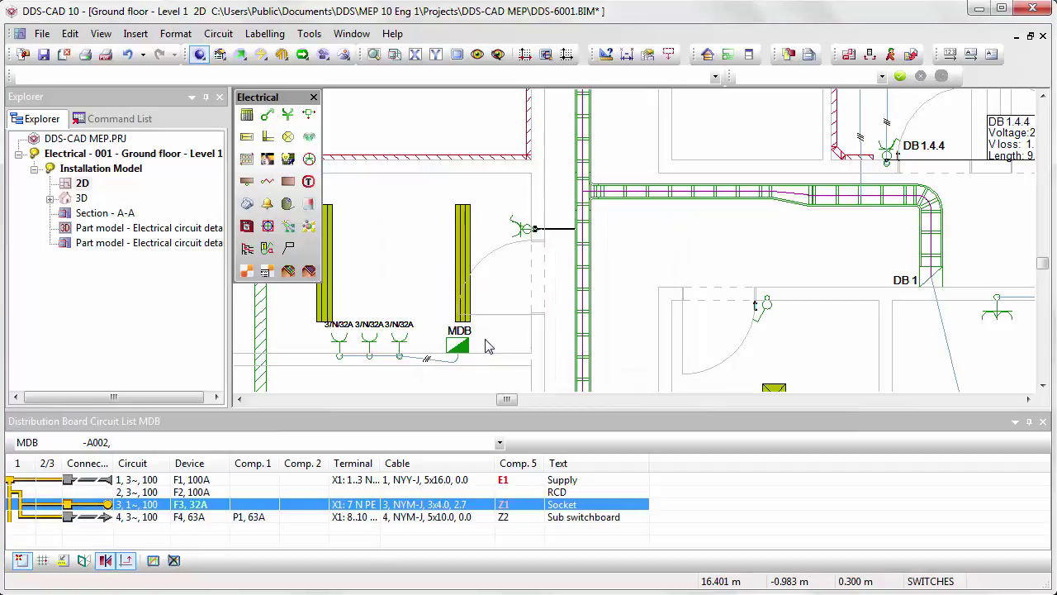
Step: Draw an embedded cable trunk from the cable ladder to the MDB board
click(248, 248)
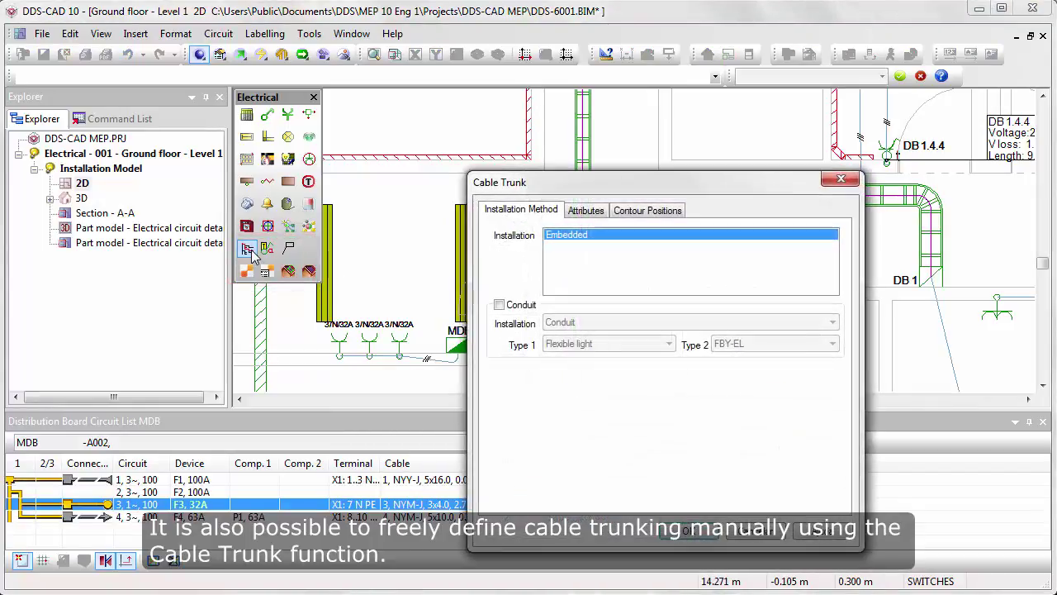
click(686, 529)
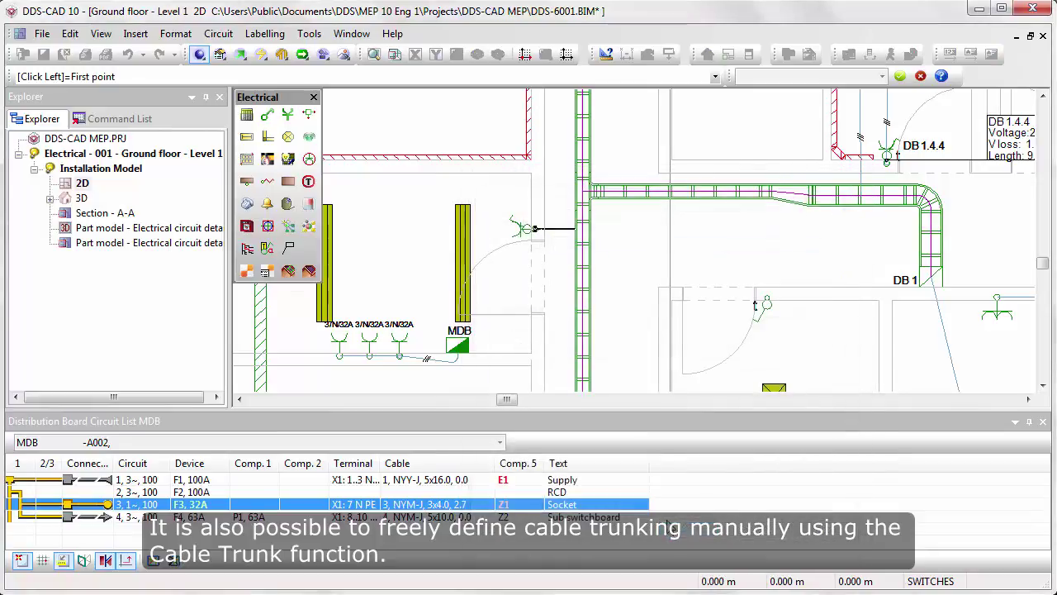
click(583, 345)
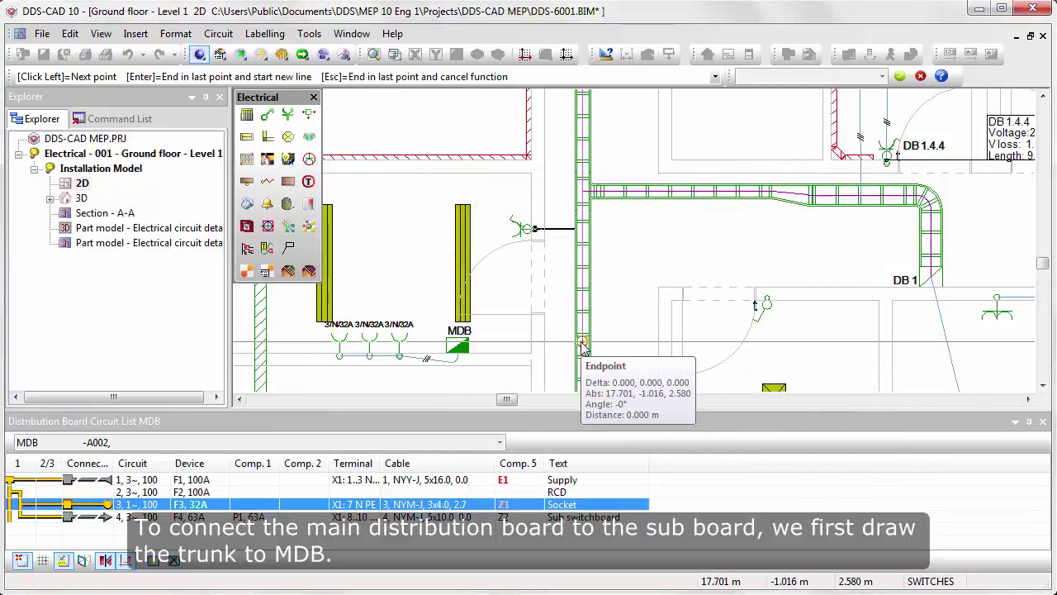
click(476, 346)
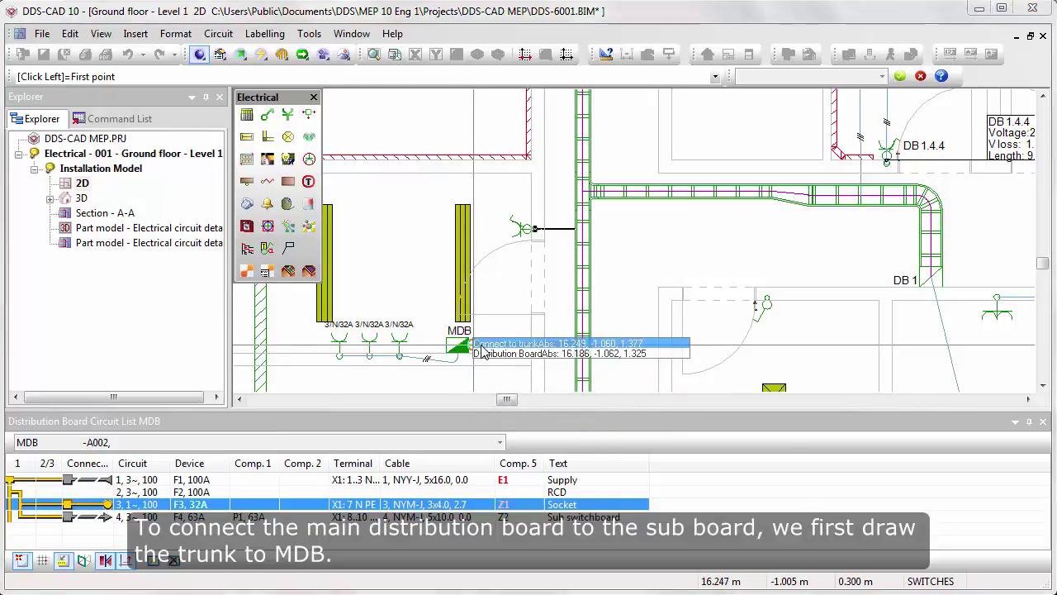
click(481, 353)
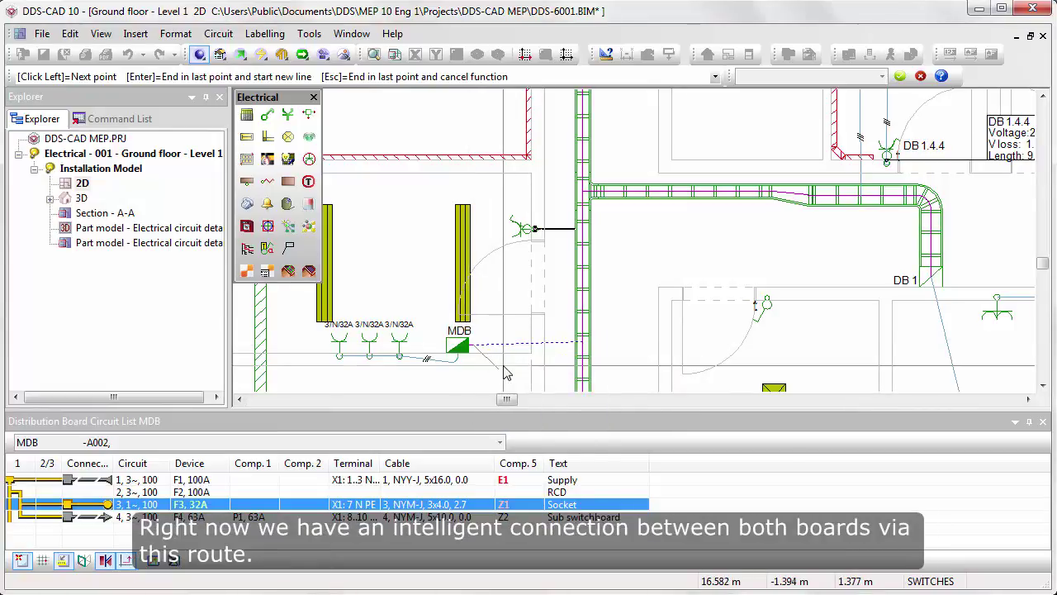
key(Escape)
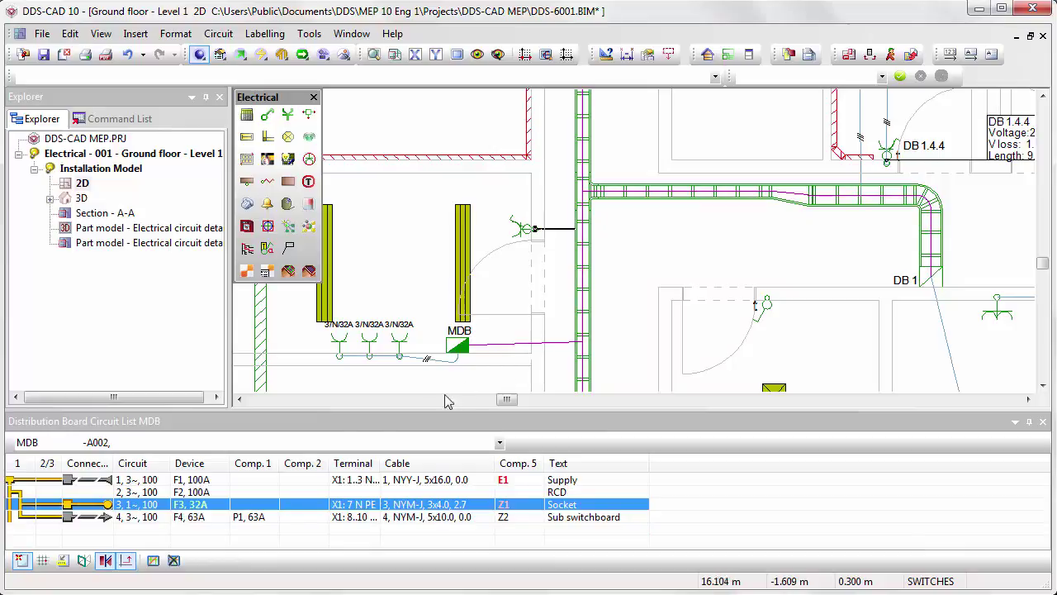
Step: Route the Sub switchboard's NYM-J 5x10.0 cable along the trunk into DB 1, 11.2 m long
right_click(105, 518)
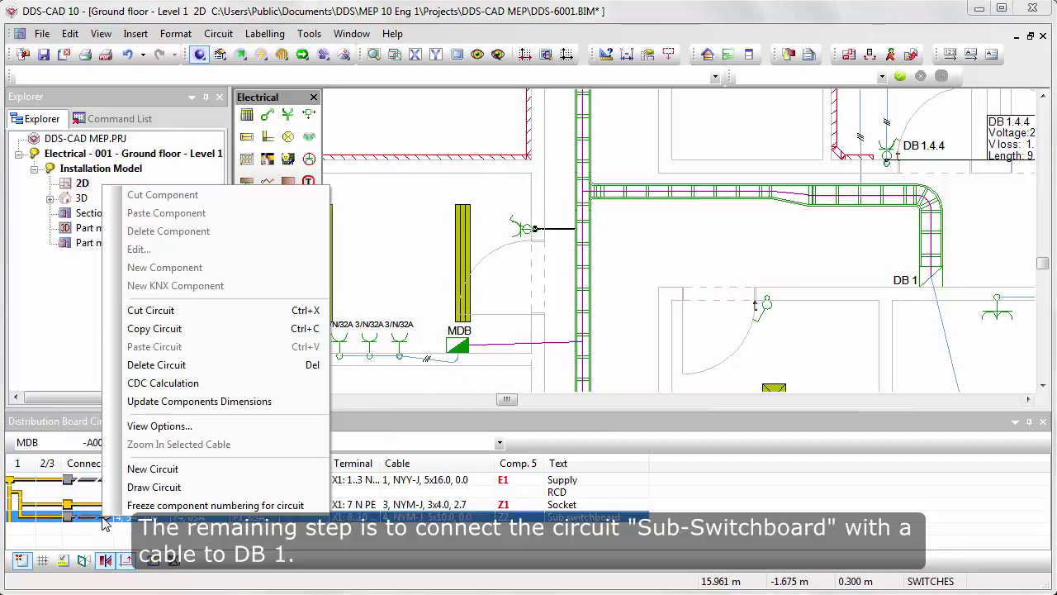
click(198, 495)
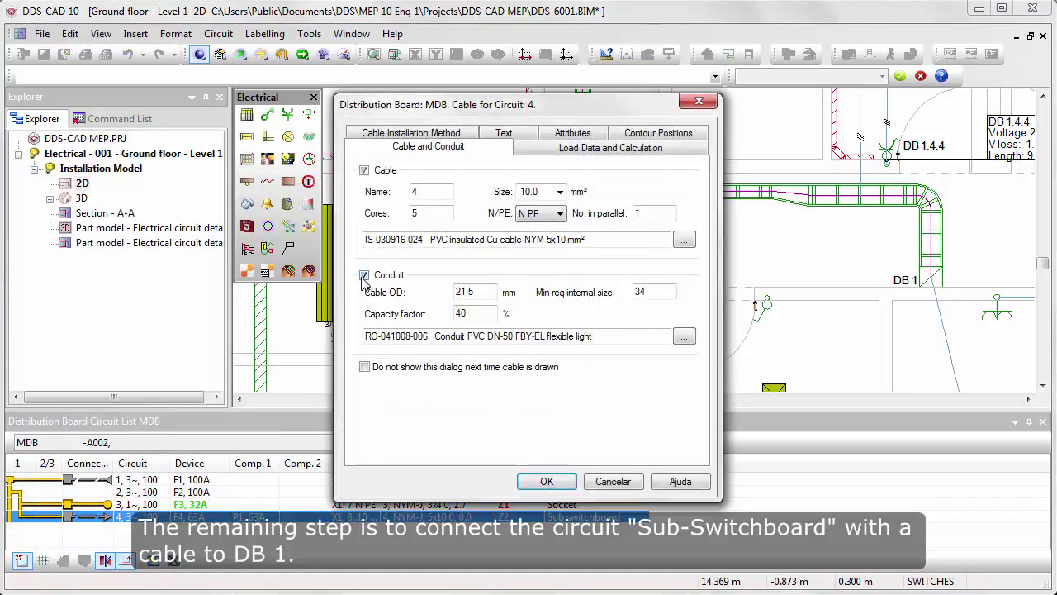
click(547, 482)
scroll(764, 227, up, 3)
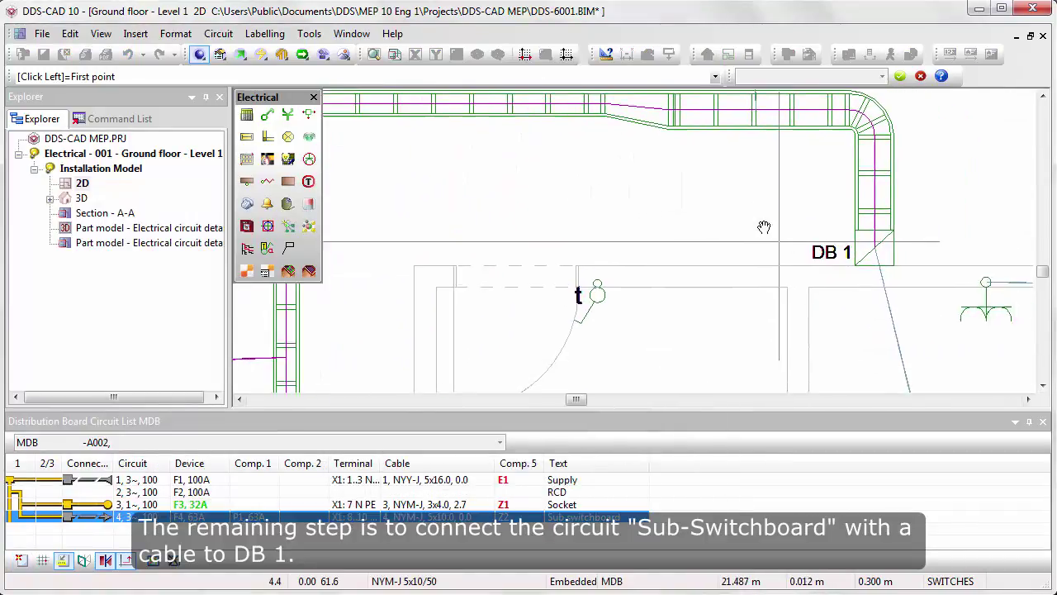
middle_drag(764, 227, 752, 230)
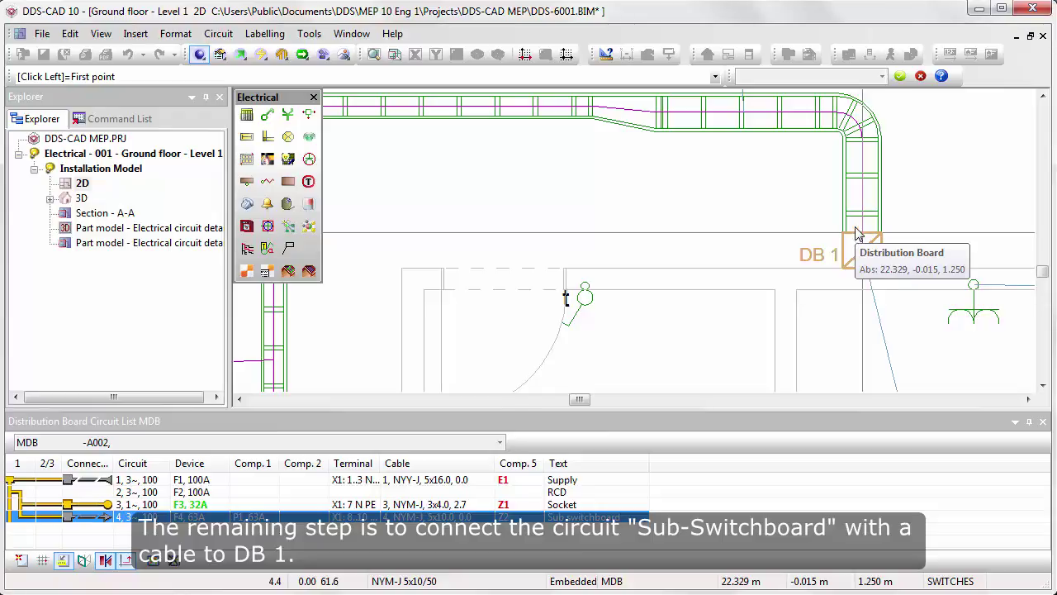
click(863, 223)
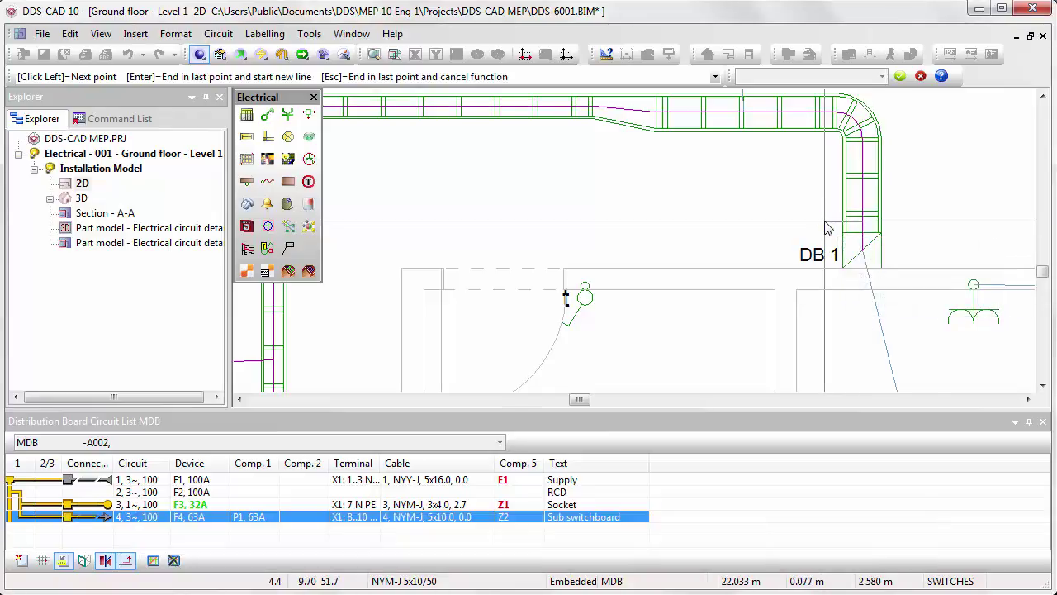
click(830, 247)
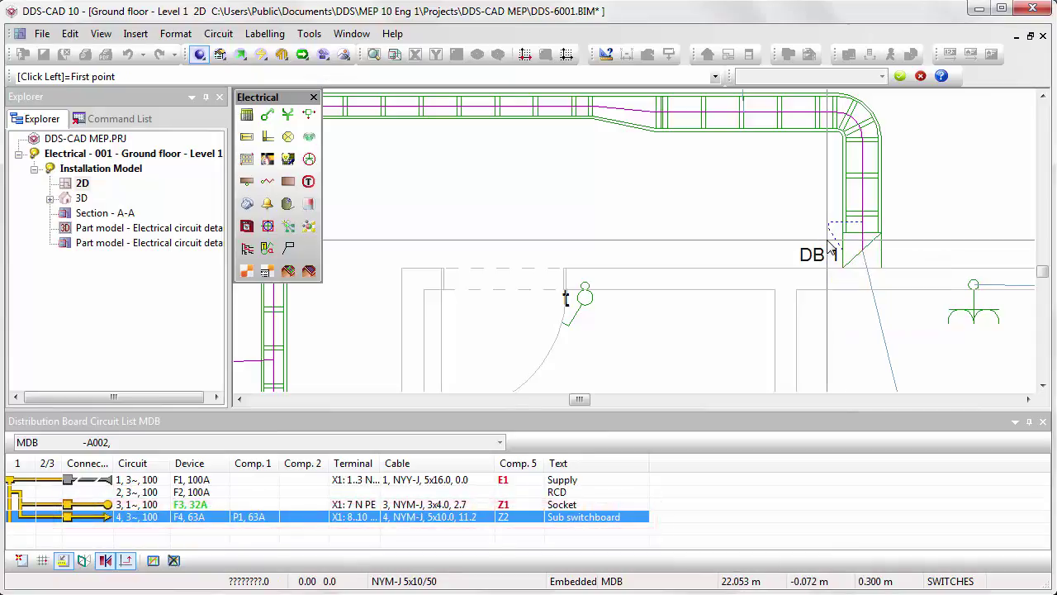
right_click(831, 246)
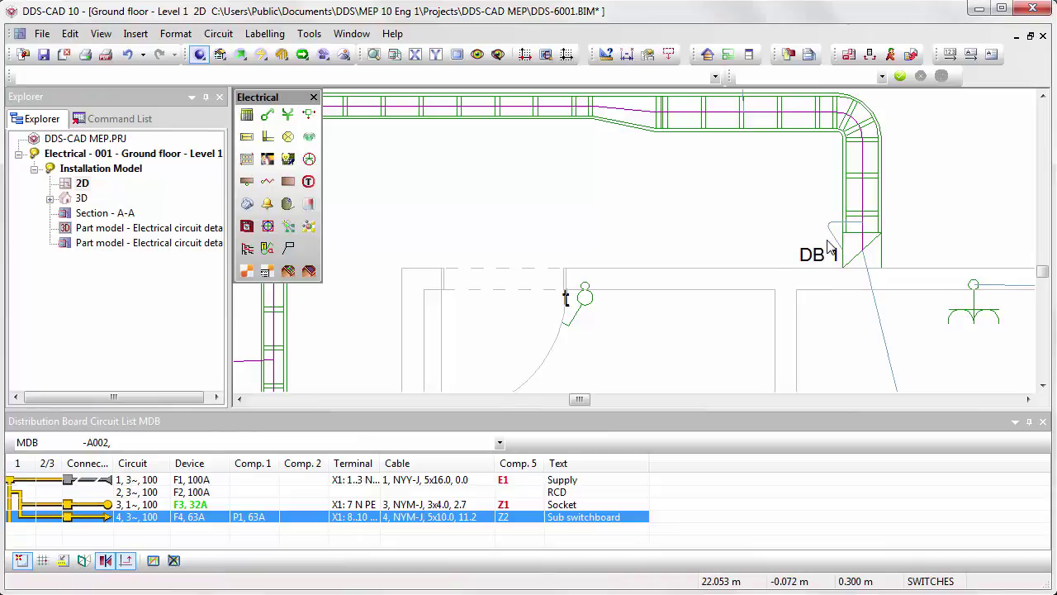
Step: Display DB 1's circuits and review its Supply phase loads
click(500, 443)
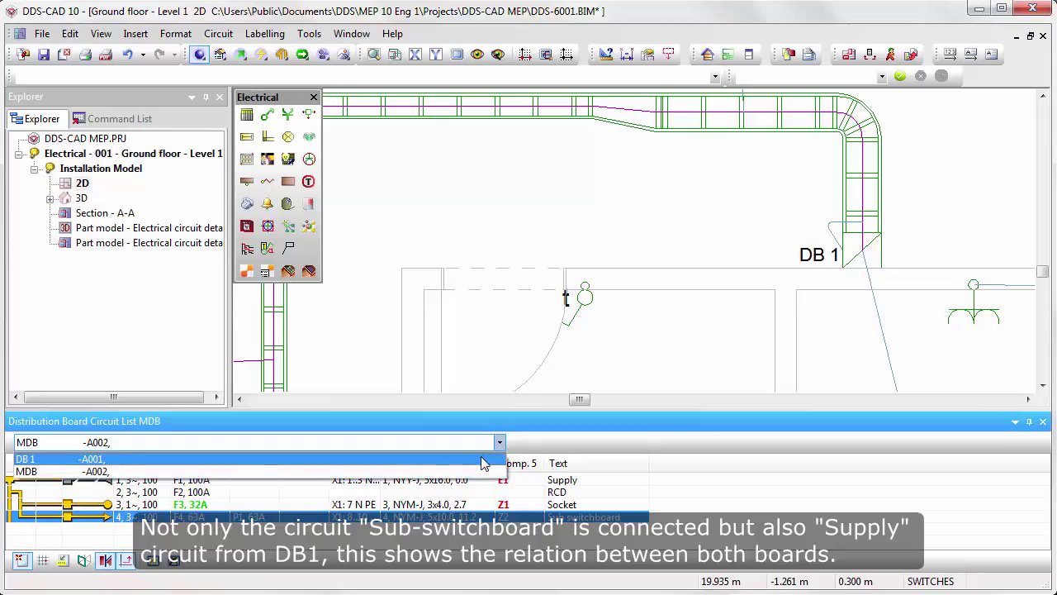
click(484, 459)
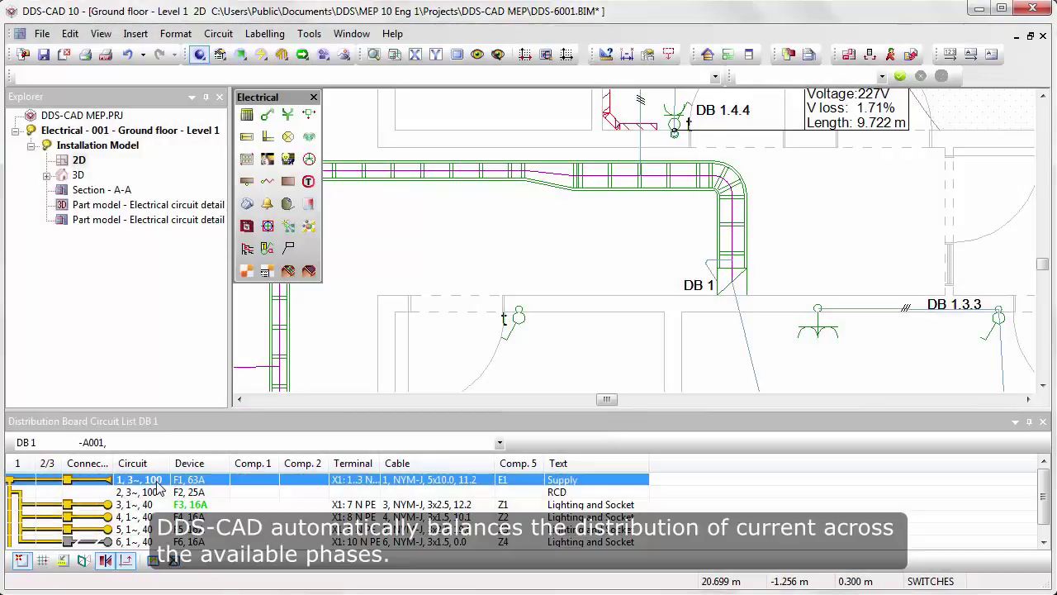
double_click(157, 483)
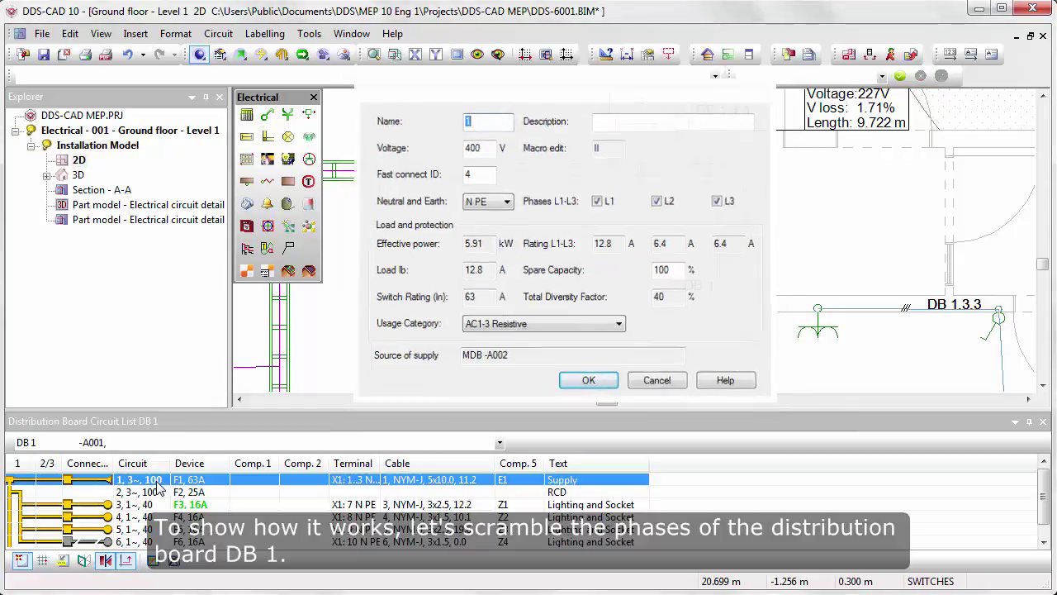
key(Escape)
Step: Move circuits 3 and 5 from L1 to phase L2, leaving the supply at 6.4/19.2/0.0 A
double_click(155, 505)
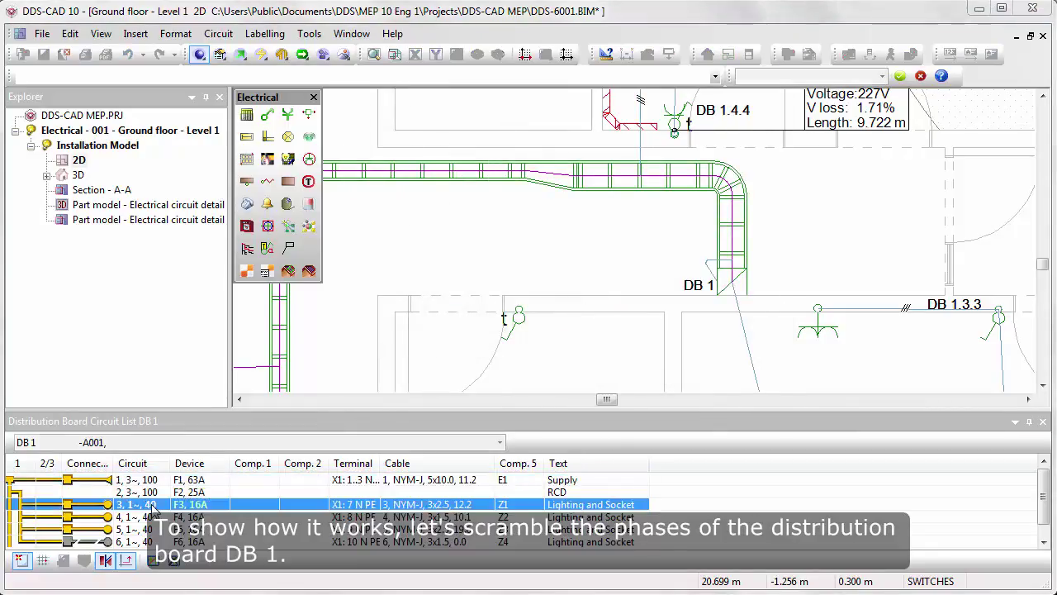
click(632, 218)
click(573, 217)
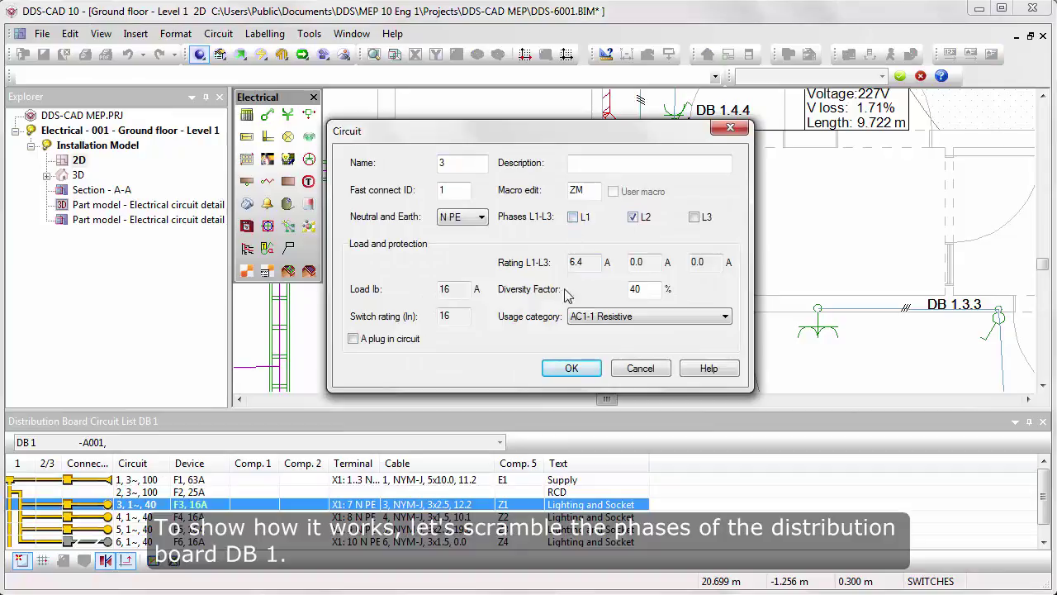
click(559, 369)
double_click(152, 529)
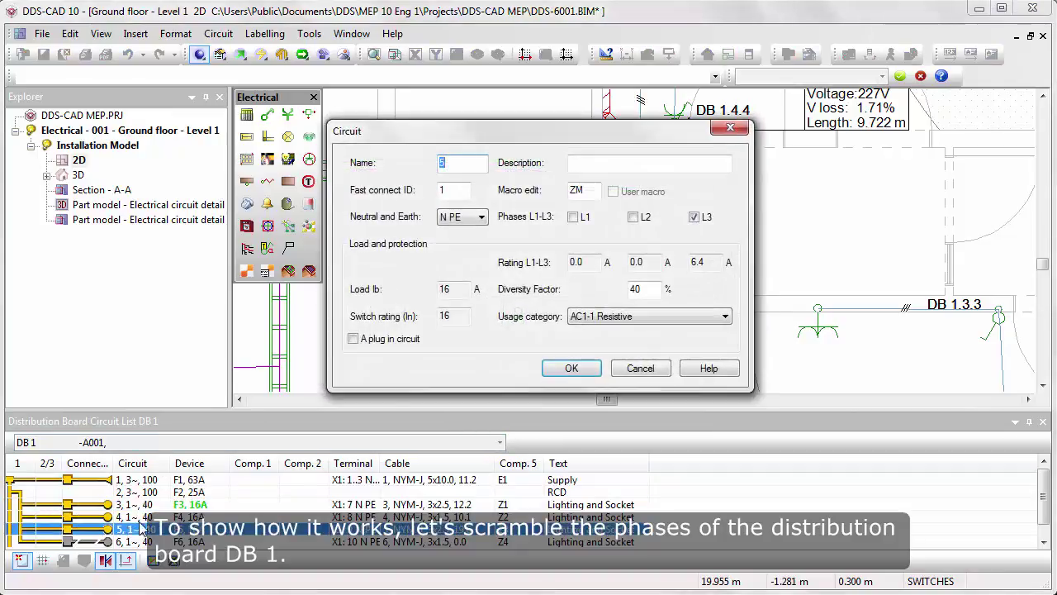
click(571, 368)
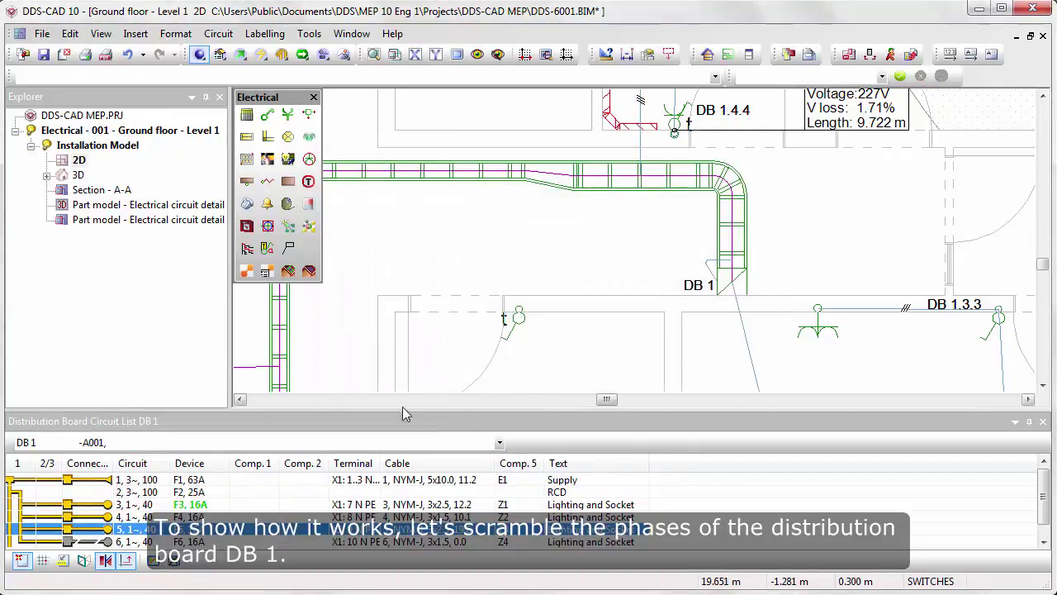
double_click(143, 481)
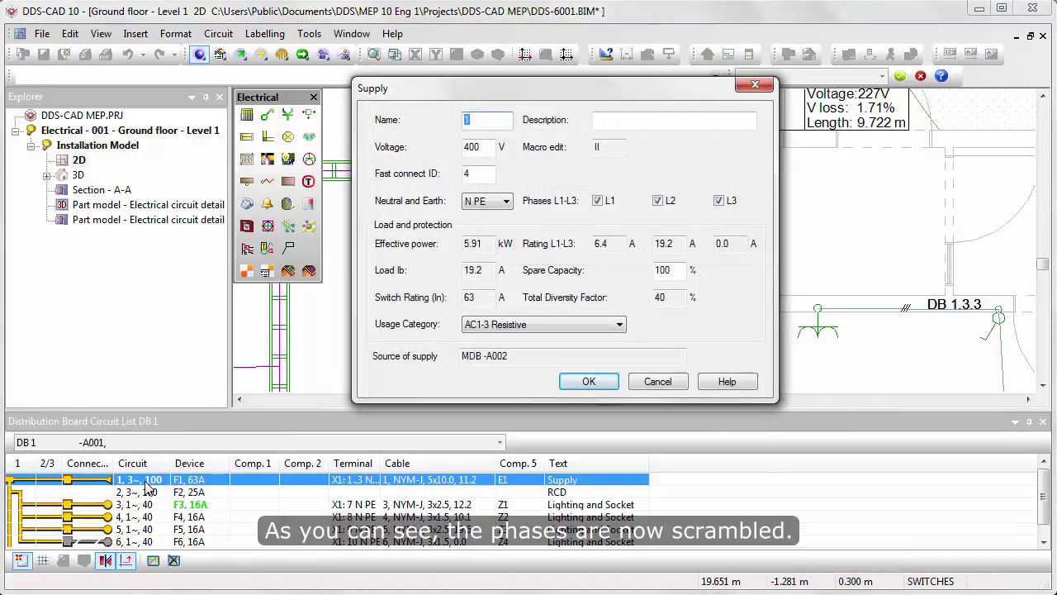
key(Escape)
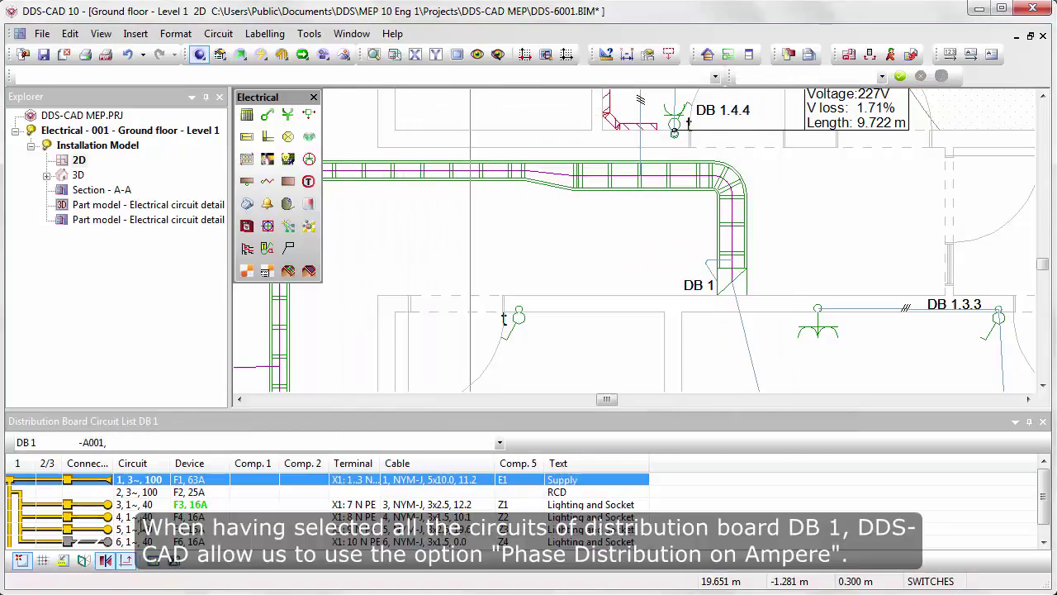
Step: Apply Phase Distribution on Ampere to all DB 1 circuits, balancing the supply at 12.8/6.4/6.4 A
shift+click(137, 542)
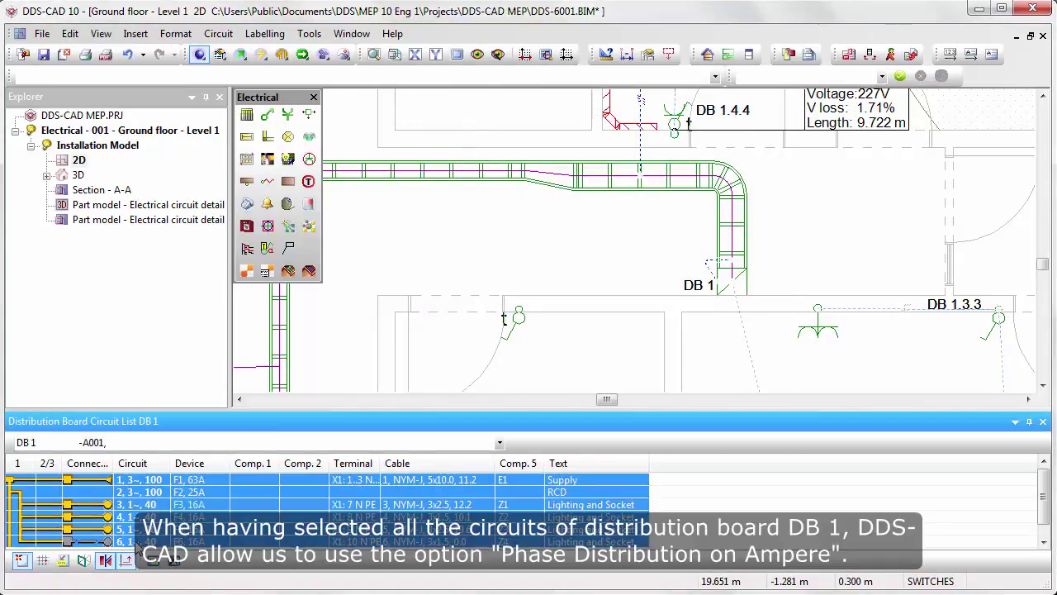
right_click(137, 542)
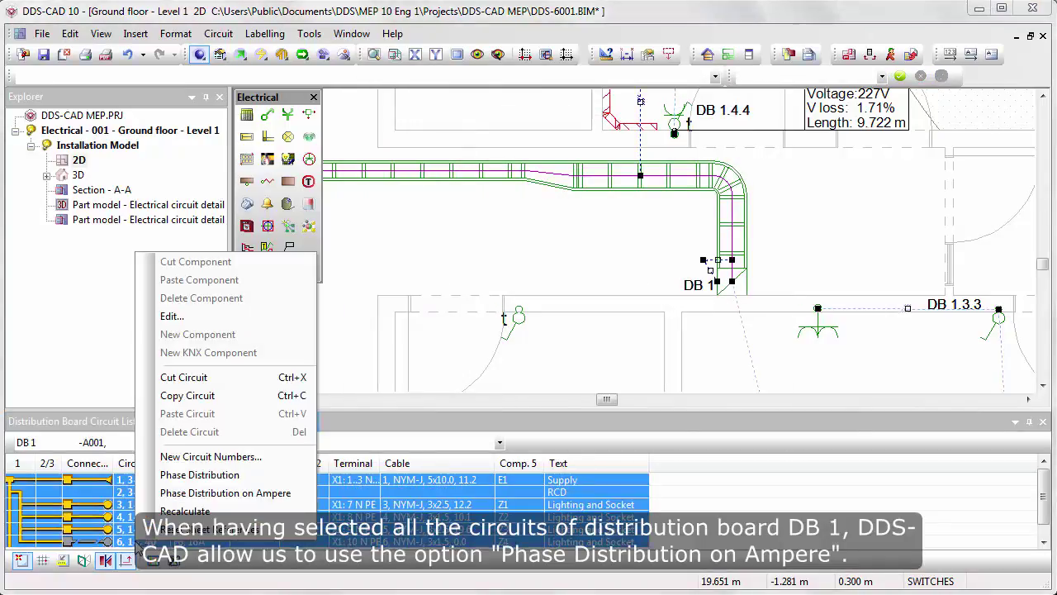
click(281, 493)
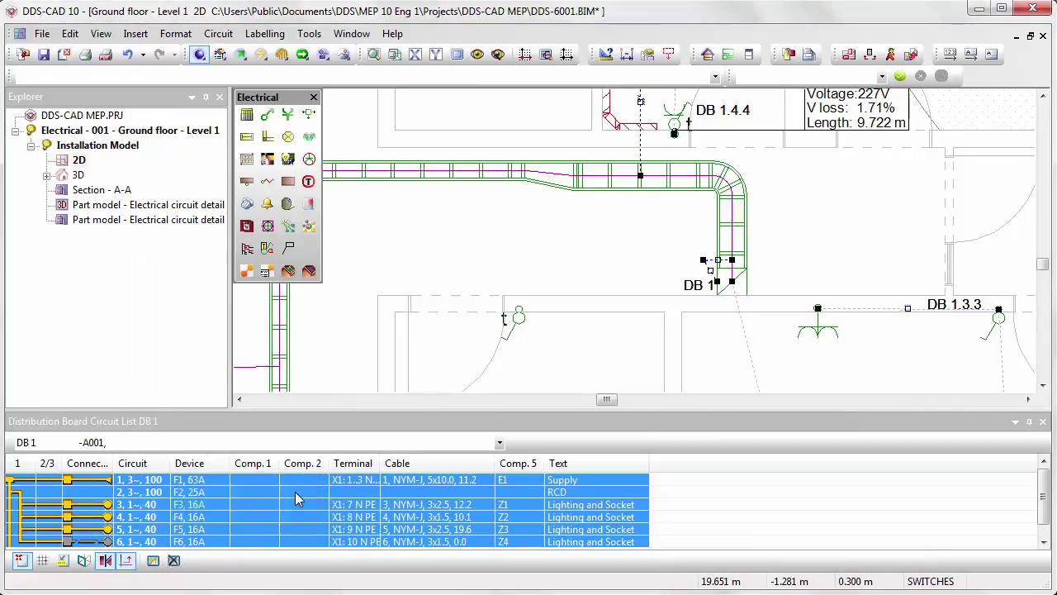
double_click(161, 480)
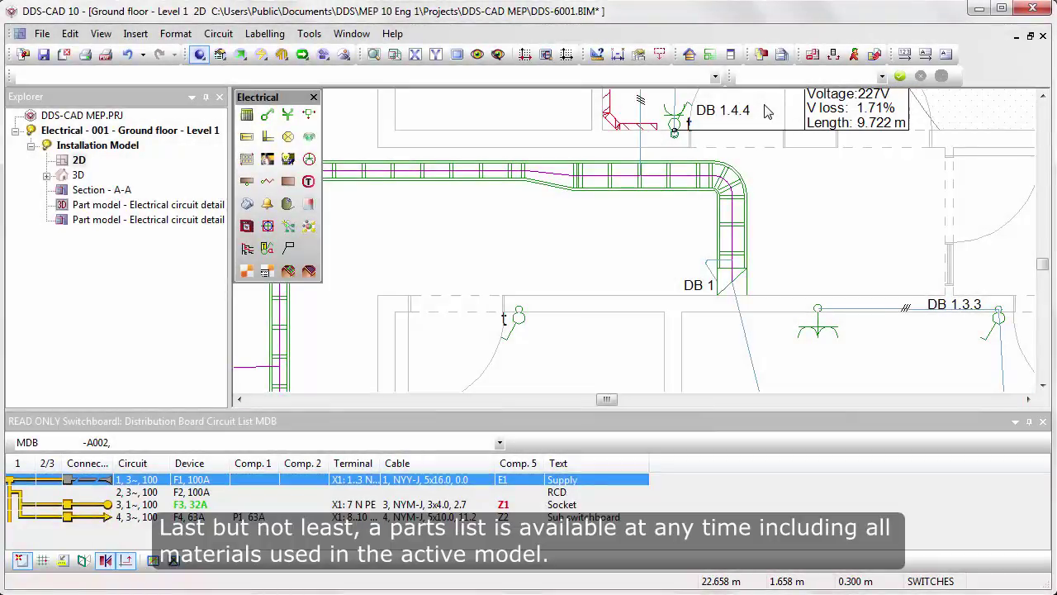
Step: Open the Parts List showing the model's cables, conduits, sockets and boards
click(783, 58)
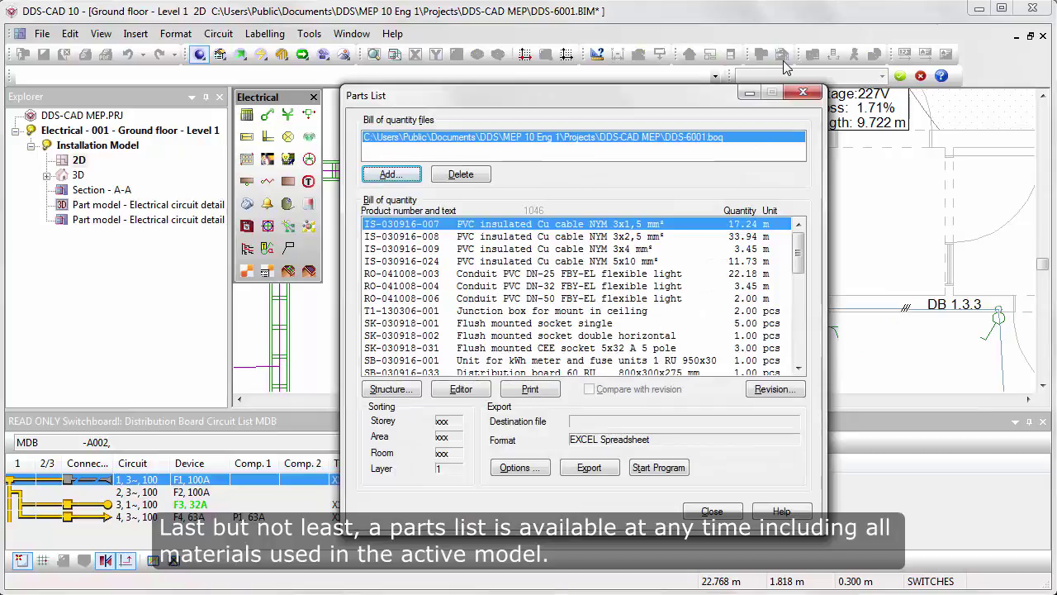